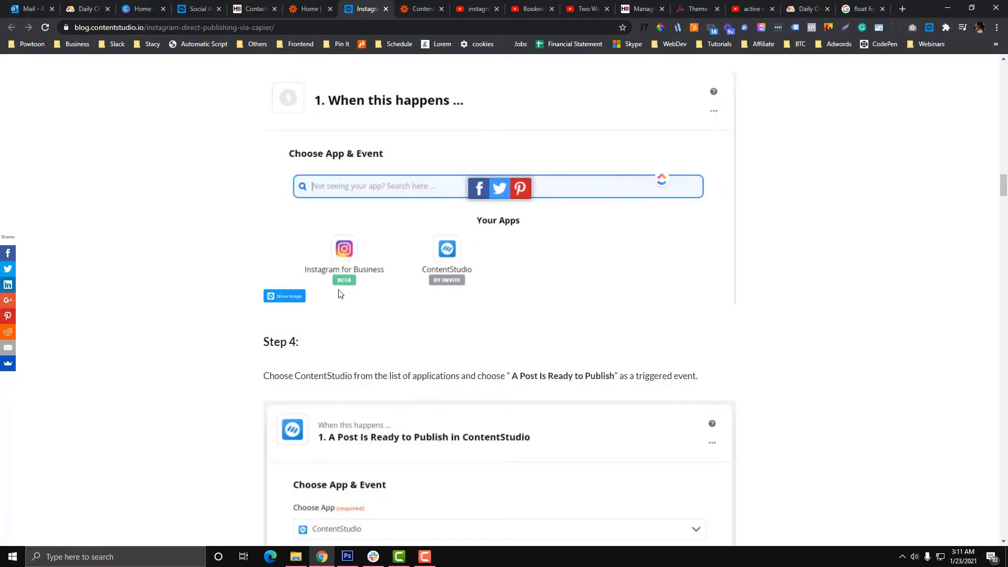
# Step: Switch from the ContentStudio guide to the Zapier dashboard and create a new Zap
pyautogui.scroll(2, 338, 252)
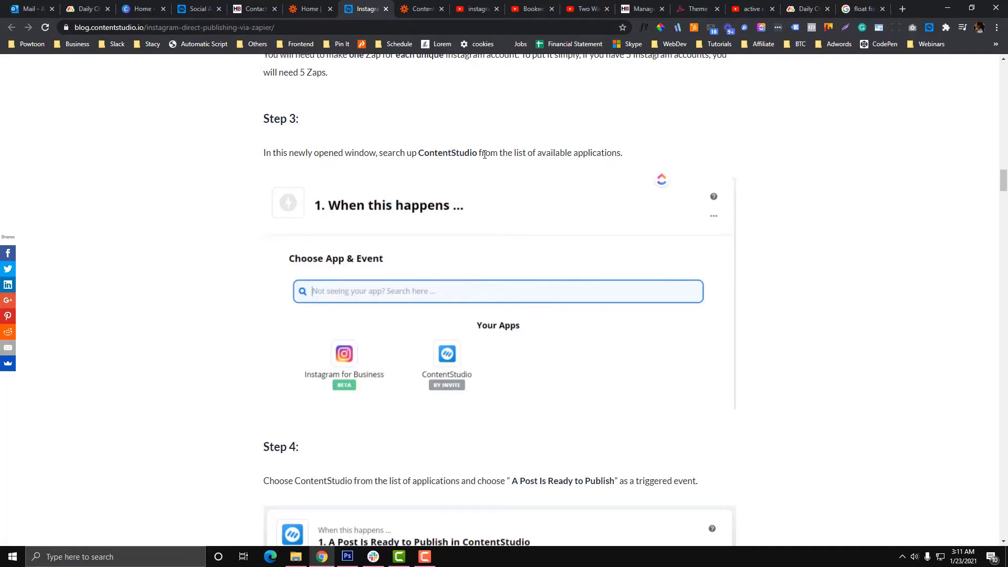
pyautogui.click(314, 9)
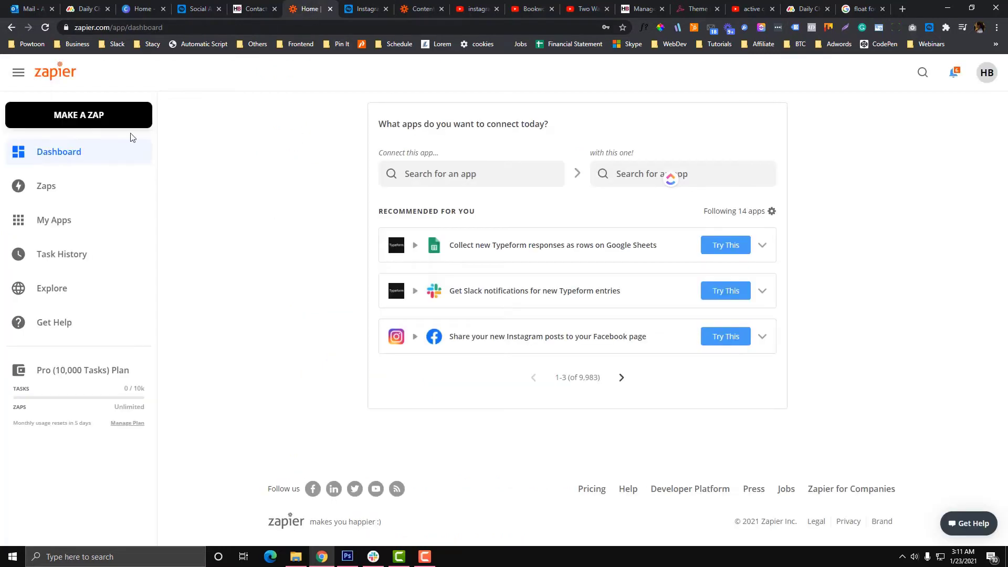
pyautogui.click(92, 125)
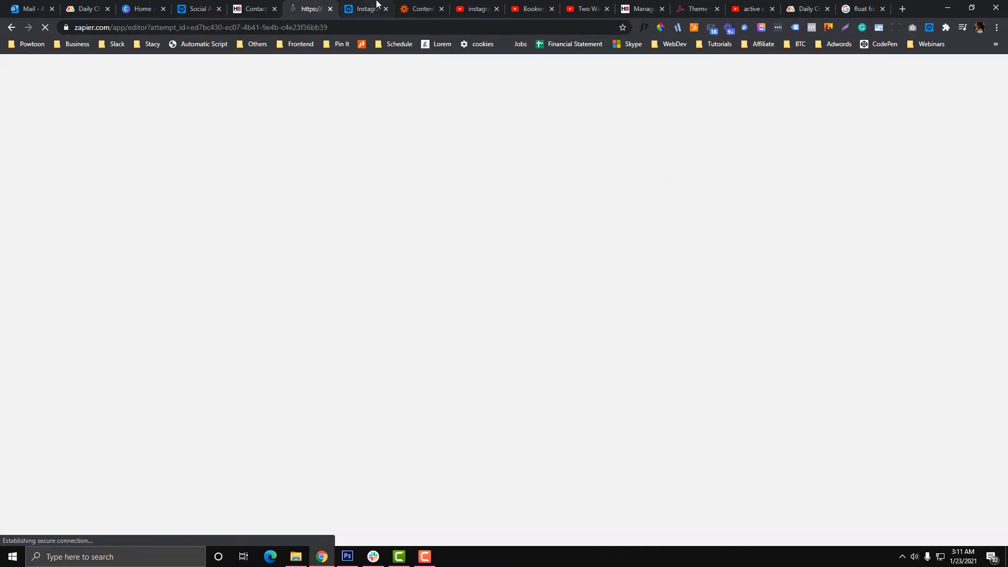
# Step: Check Step 3 of the ContentStudio guide for the app to search for, and return to the Zap editor
pyautogui.click(377, 4)
pyautogui.scroll(3, 312, 225)
pyautogui.scroll(-3, 313, 224)
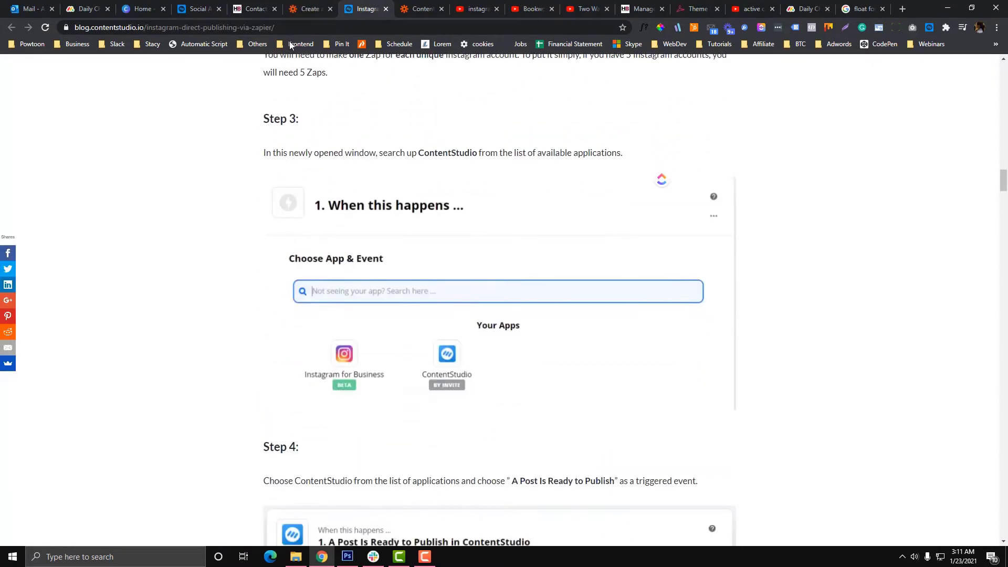
pyautogui.click(300, 6)
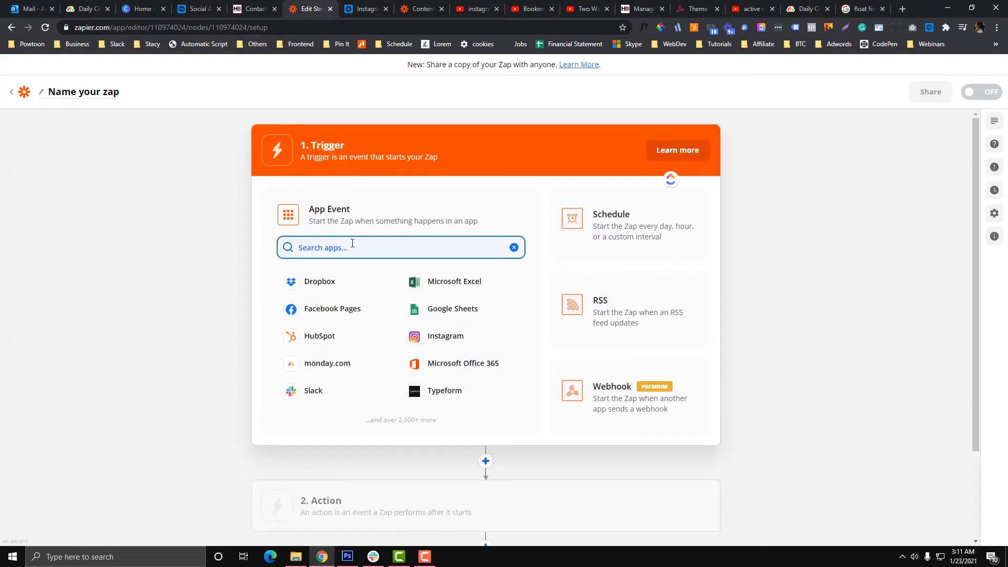
# Step: Name the new Zap "WIM - Instagram Scheduler"
pyautogui.write('c')
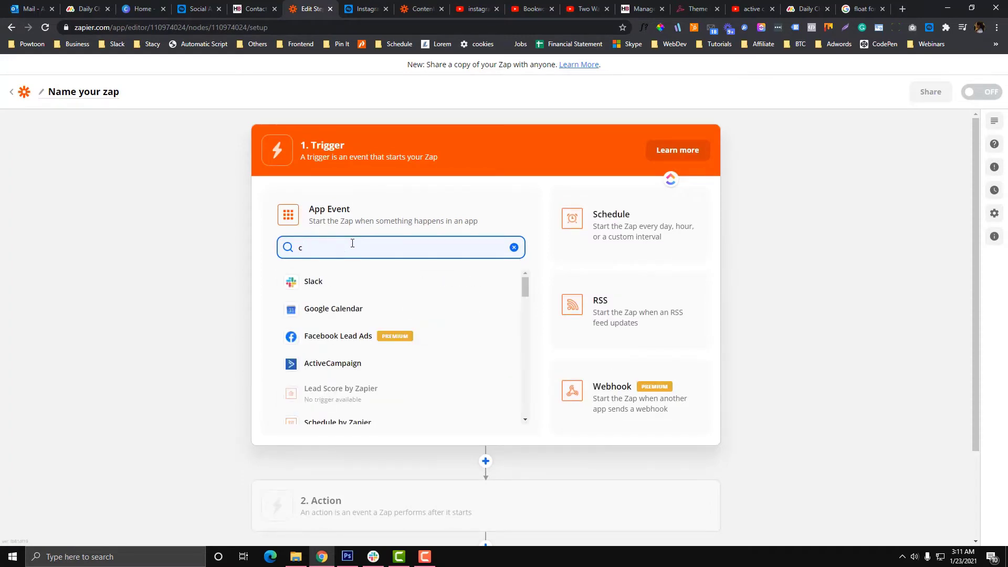
pyautogui.press('BackSpace')
pyautogui.click(116, 94)
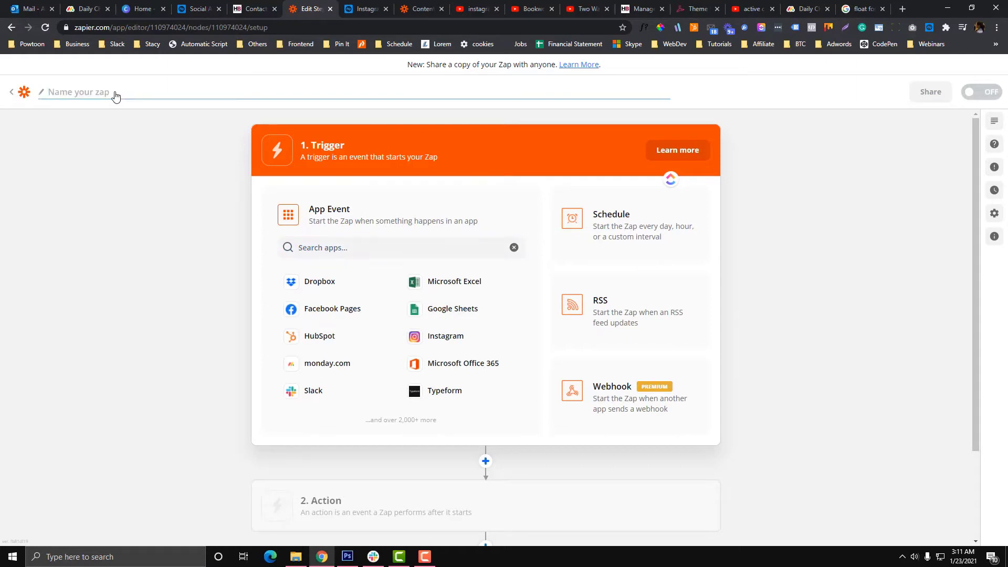
pyautogui.write('Instagram Schedule')
pyautogui.click(50, 95)
pyautogui.write('Wardrobe')
pyautogui.press('BackSpace')
pyautogui.press('BackSpace')
pyautogui.press('BackSpace')
pyautogui.press('BackSpace')
pyautogui.press('BackSpace')
pyautogui.press('BackSpace')
pyautogui.press('BackSpace')
pyautogui.write('IM -')
# Step: Search the trigger apps for "content" and choose ContentStudio as the trigger app
pyautogui.click(326, 244)
pyautogui.write('content')
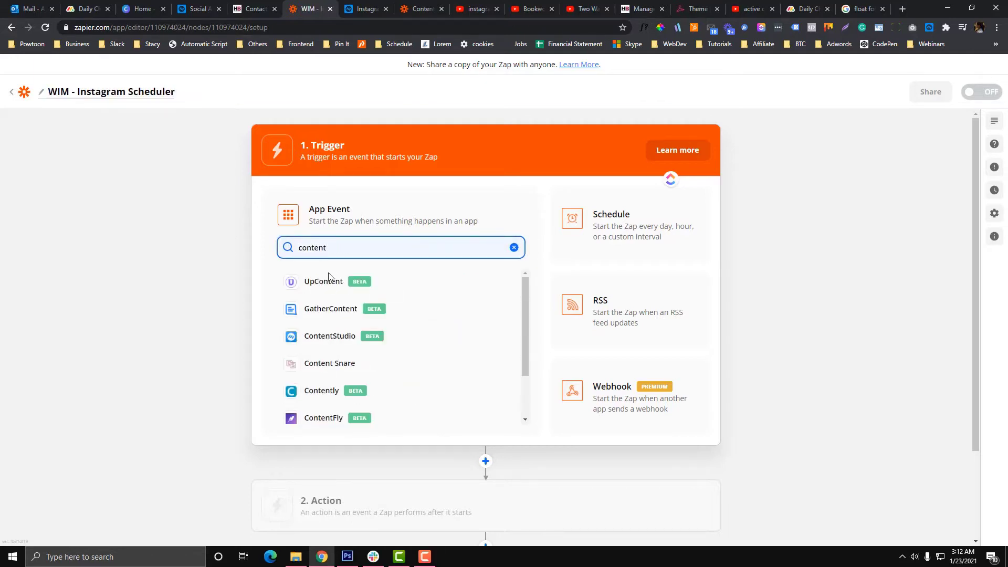
pyautogui.click(329, 336)
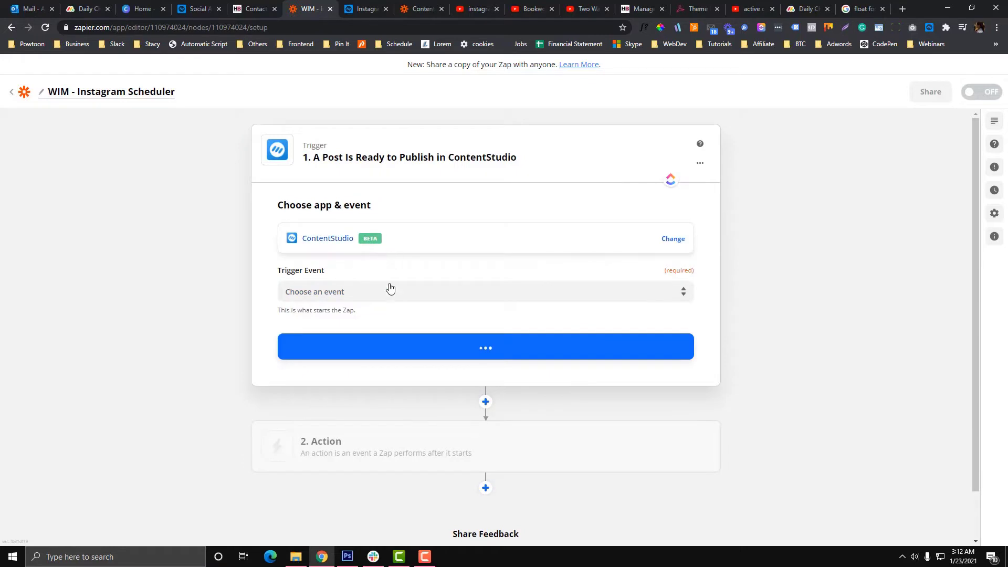
# Step: Read Step 4 of the ContentStudio guide to find which trigger event to choose
pyautogui.click(365, 9)
pyautogui.scroll(-3, 357, 262)
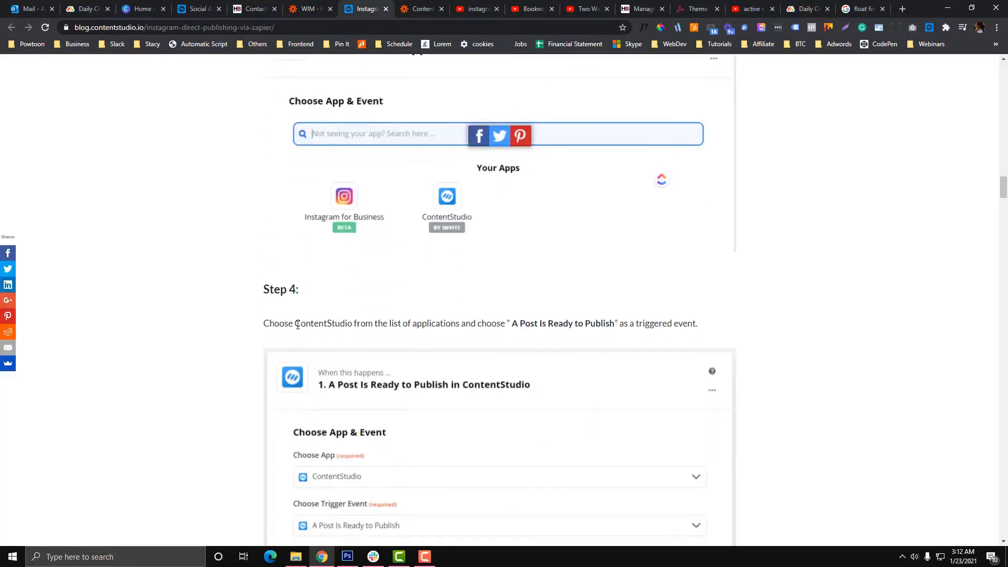
pyautogui.scroll(-1, 362, 325)
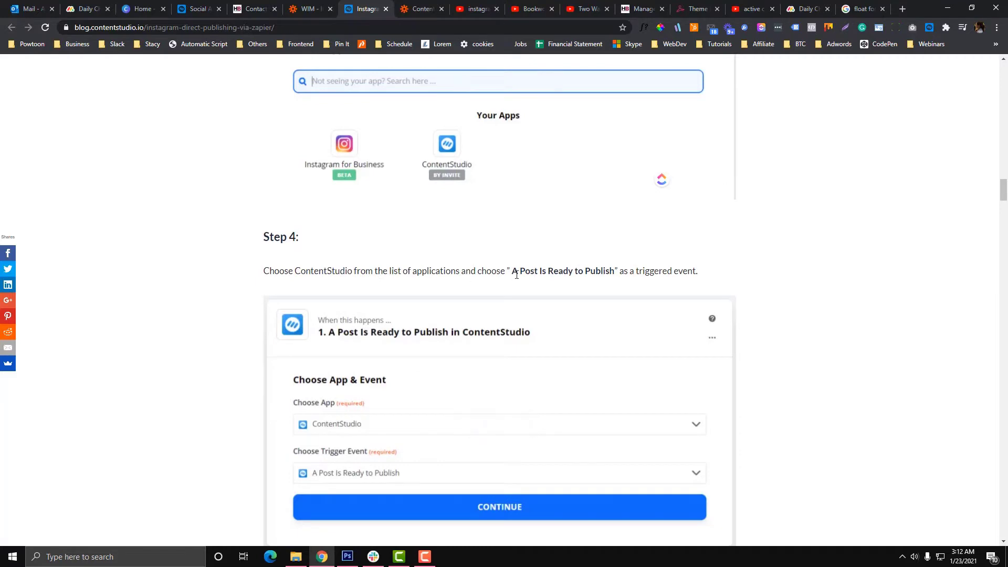
pyautogui.moveTo(517, 274); pyautogui.dragTo(617, 271)
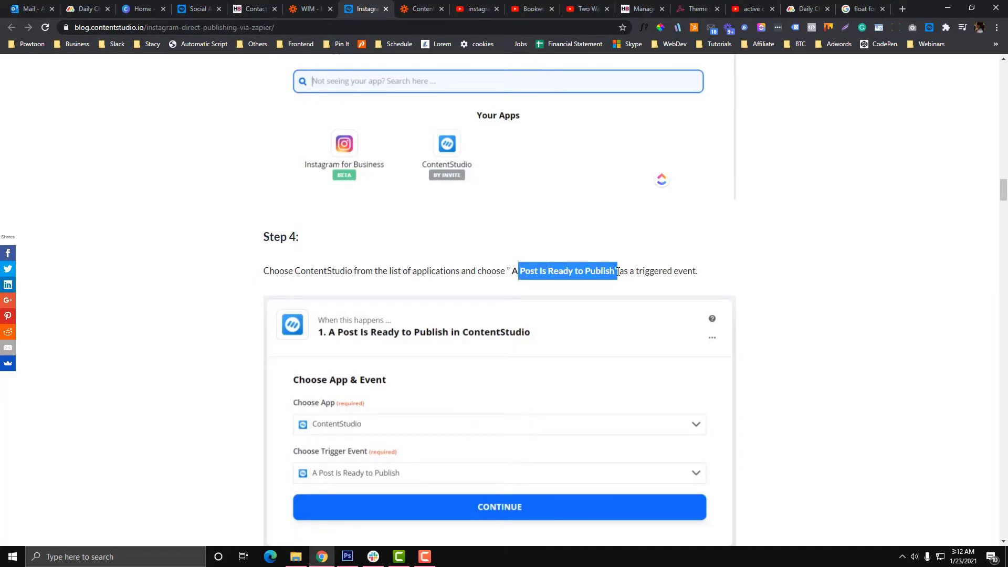
pyautogui.click(424, 557)
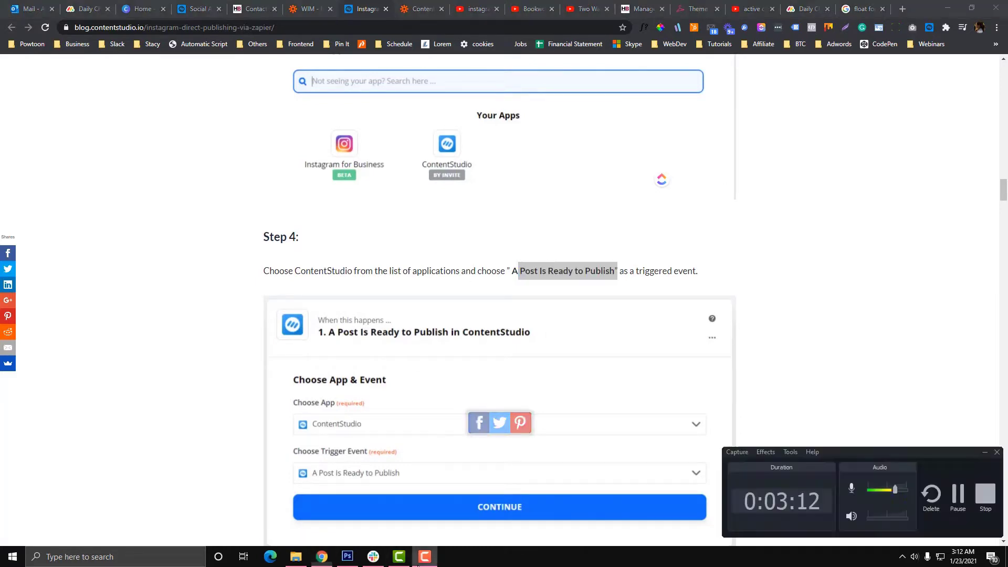
pyautogui.click(960, 492)
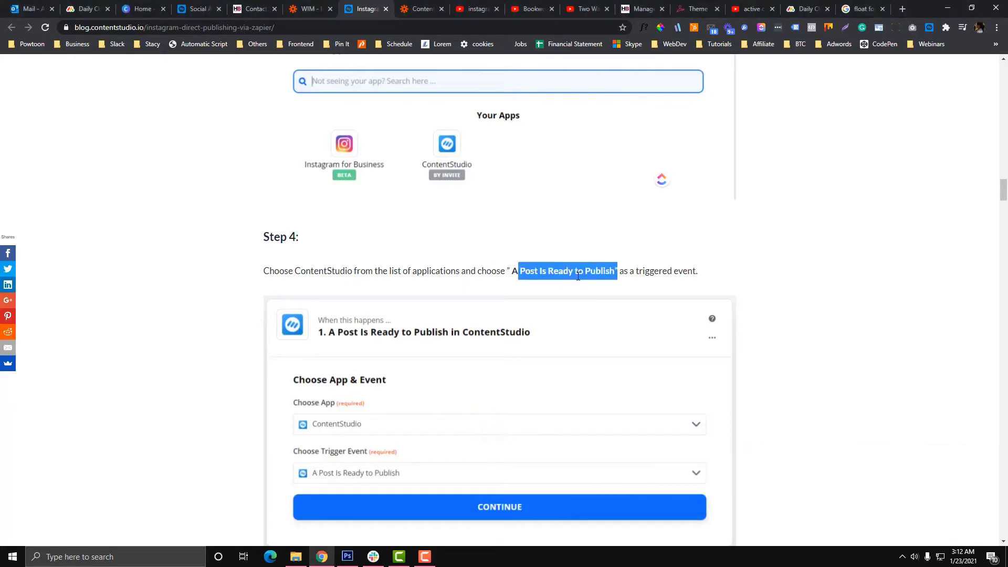
pyautogui.click(619, 273)
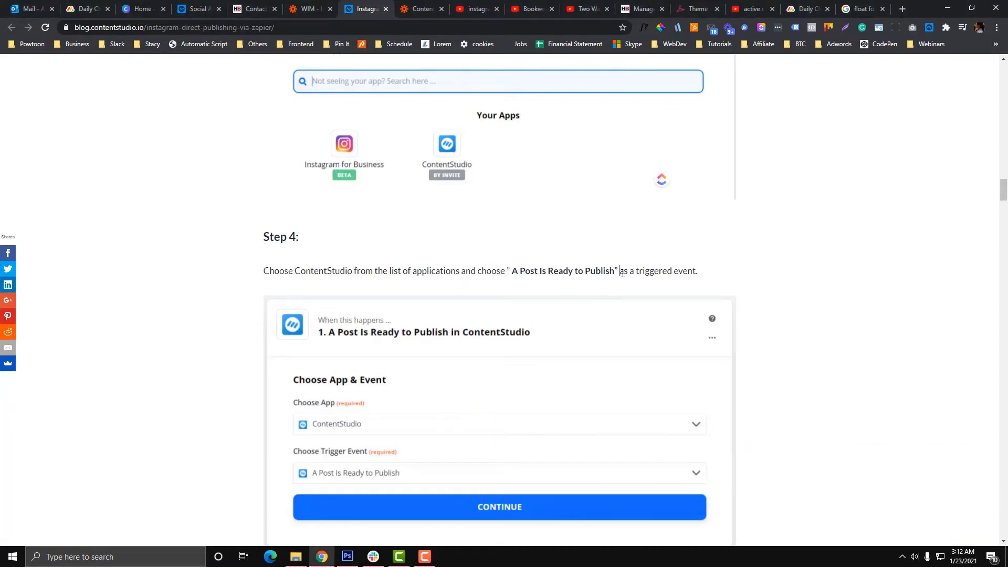
# Step: Set the Zap's trigger event to "A Post Is Ready to Publish" and continue to the account section
pyautogui.click(315, 8)
pyautogui.click(387, 292)
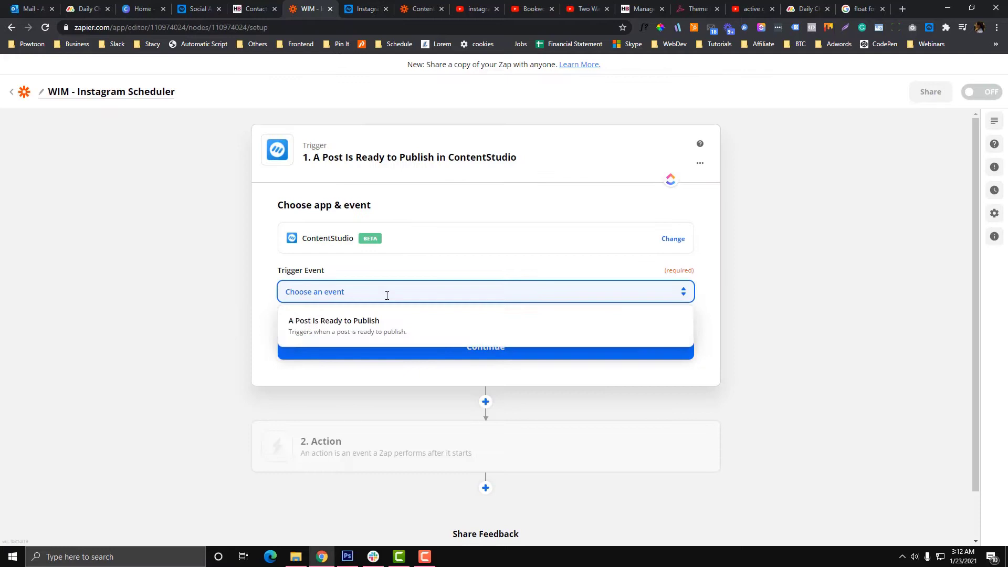
pyautogui.click(382, 321)
pyautogui.scroll(-1, 388, 315)
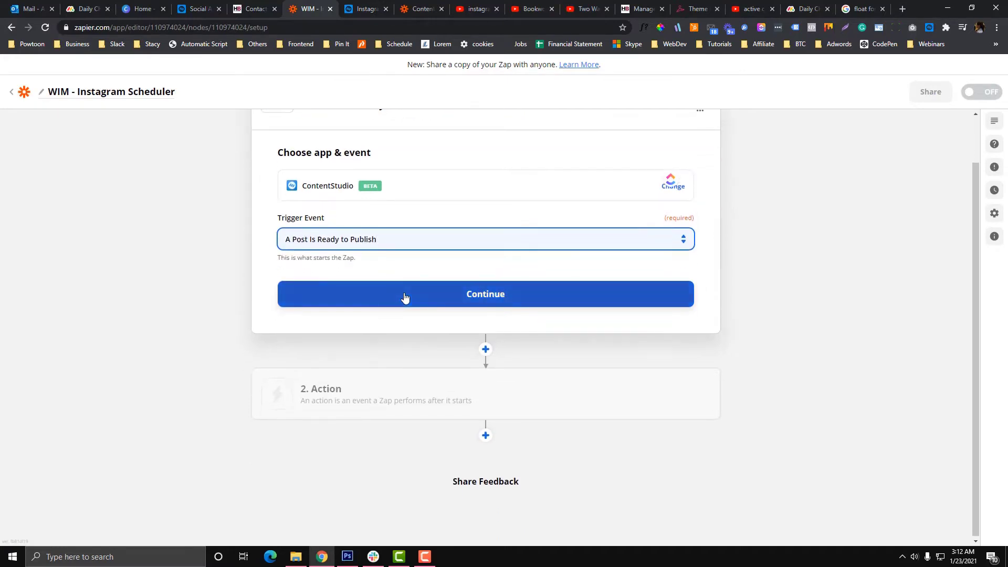
pyautogui.click(405, 298)
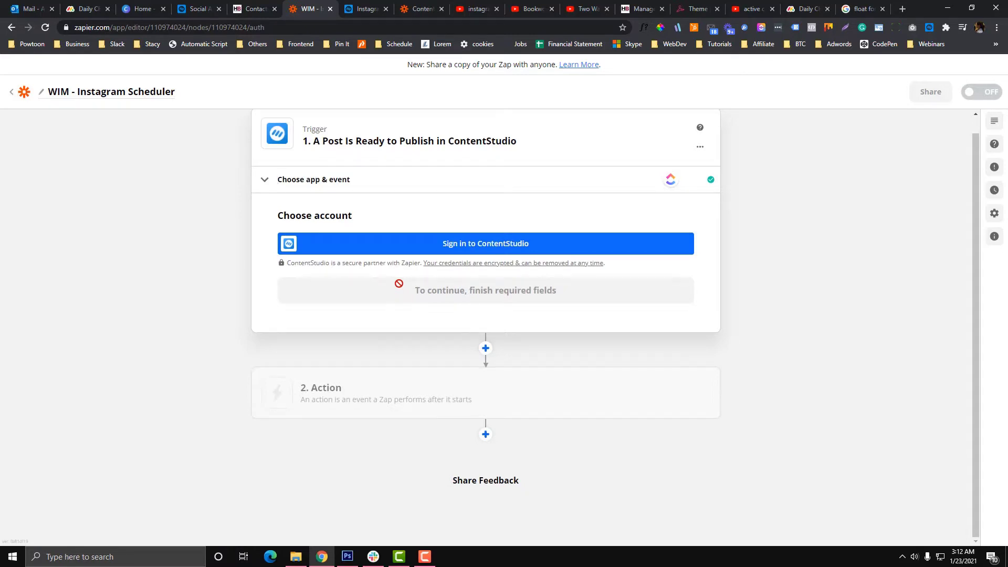
# Step: Sign in to ContentStudio from the trigger and open the list of connected accounts
pyautogui.click(452, 245)
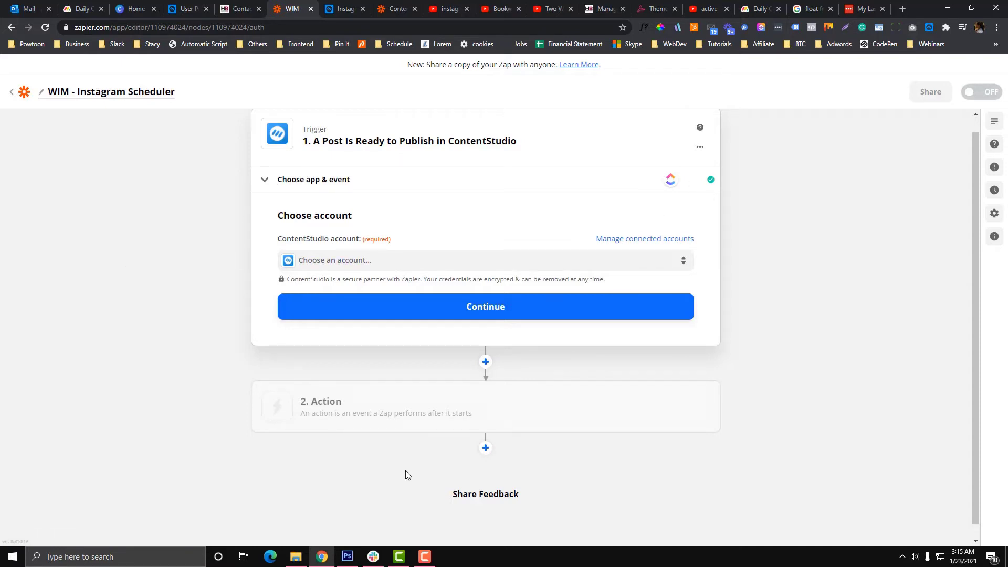
pyautogui.click(442, 268)
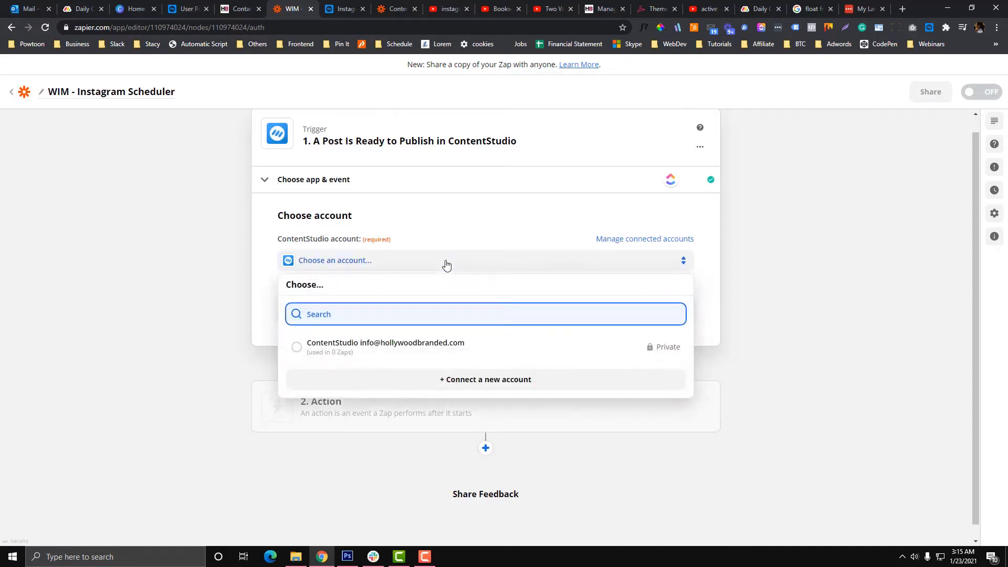
pyautogui.click(391, 348)
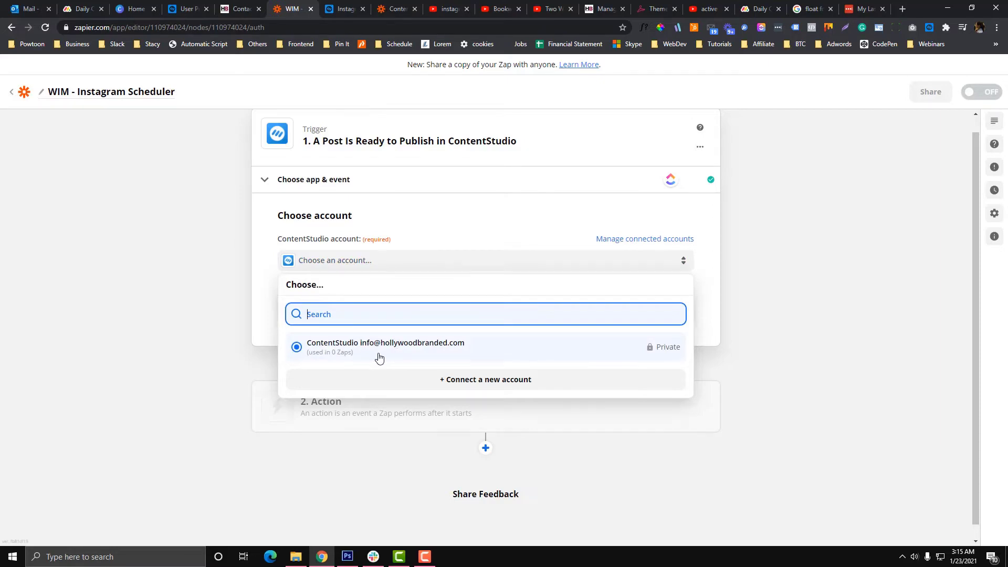
# Step: Read Steps 5 and 6 of the ContentStudio guide about authorizing Zapier and choosing the account
pyautogui.click(356, 6)
pyautogui.scroll(-1, 351, 280)
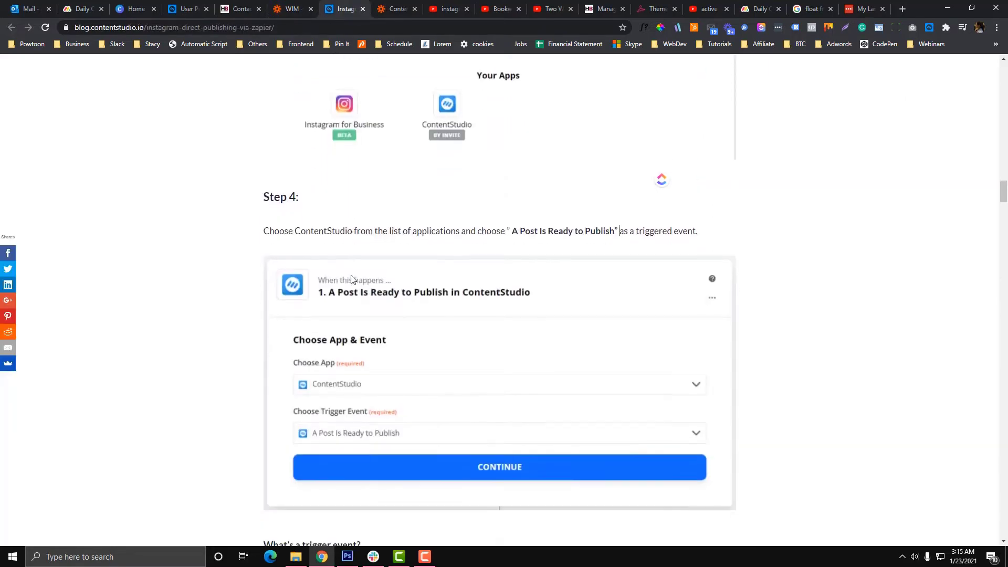
pyautogui.scroll(-10, 351, 280)
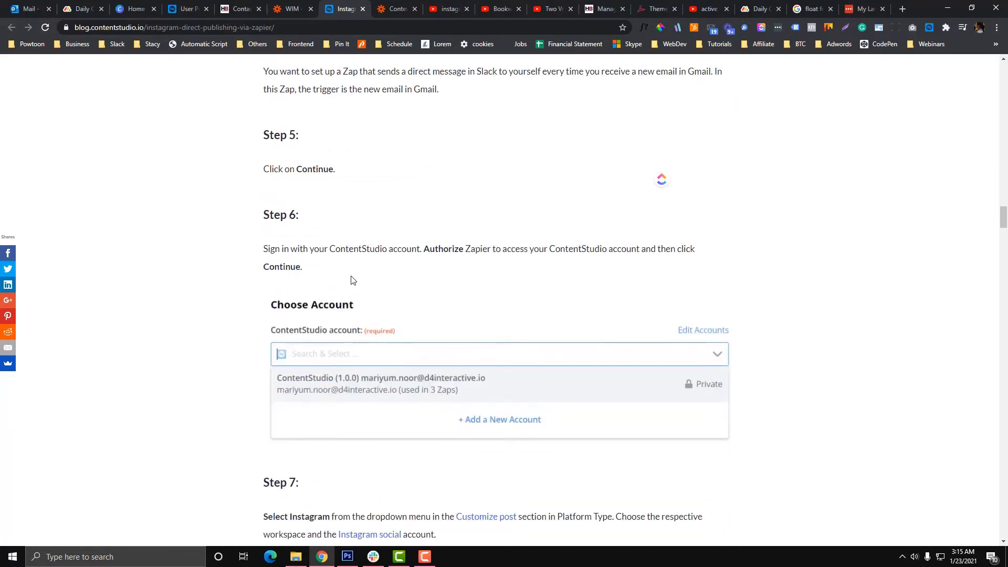
pyautogui.scroll(2, 291, 210)
pyautogui.scroll(-2, 283, 180)
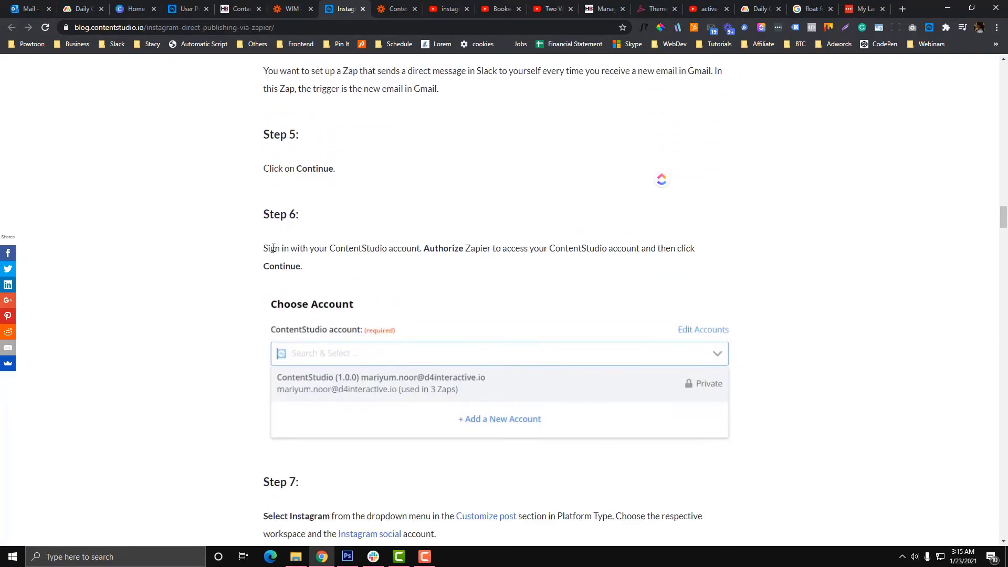
pyautogui.moveTo(270, 248); pyautogui.dragTo(372, 294)
pyautogui.click(371, 294)
pyautogui.scroll(-1, 371, 292)
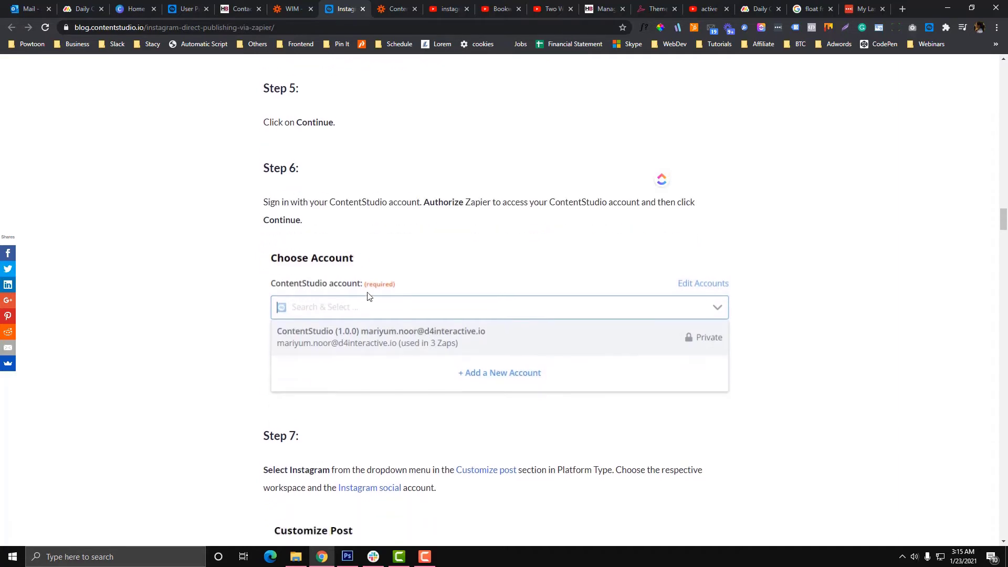
# Step: Back in the Zap editor, select the connected ContentStudio account for the trigger and continue to the trigger setup
pyautogui.click(292, 9)
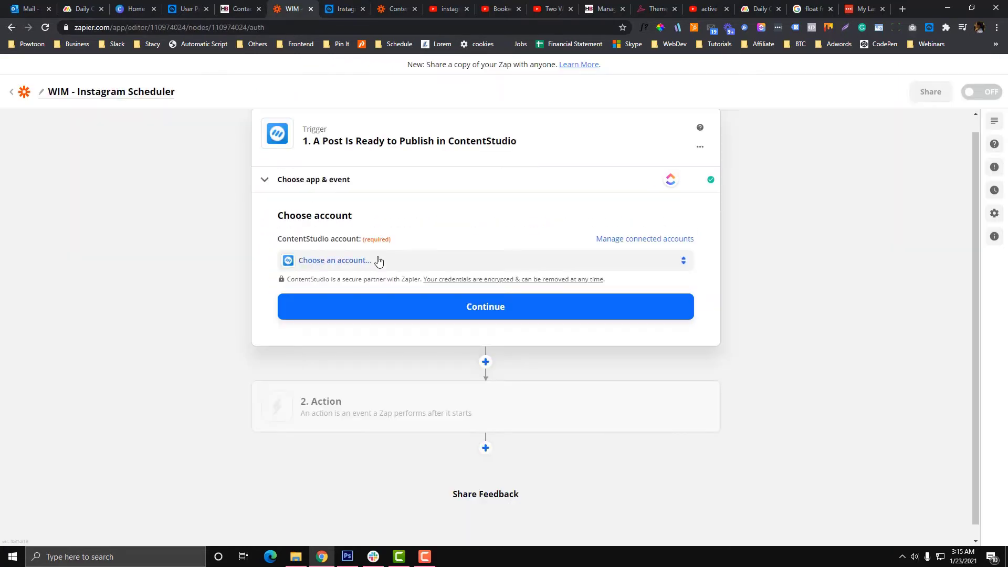
pyautogui.click(377, 261)
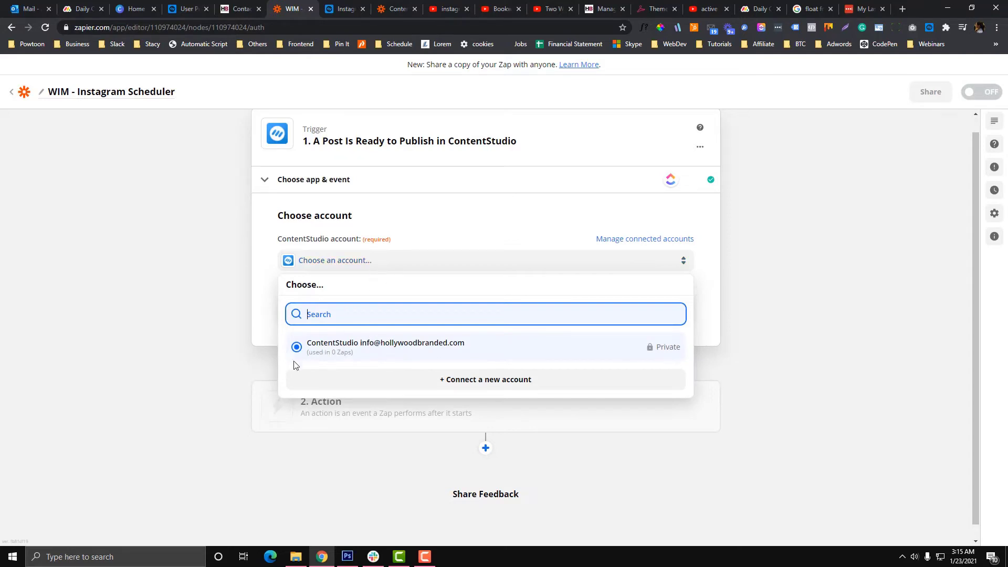
pyautogui.click(407, 358)
pyautogui.click(445, 309)
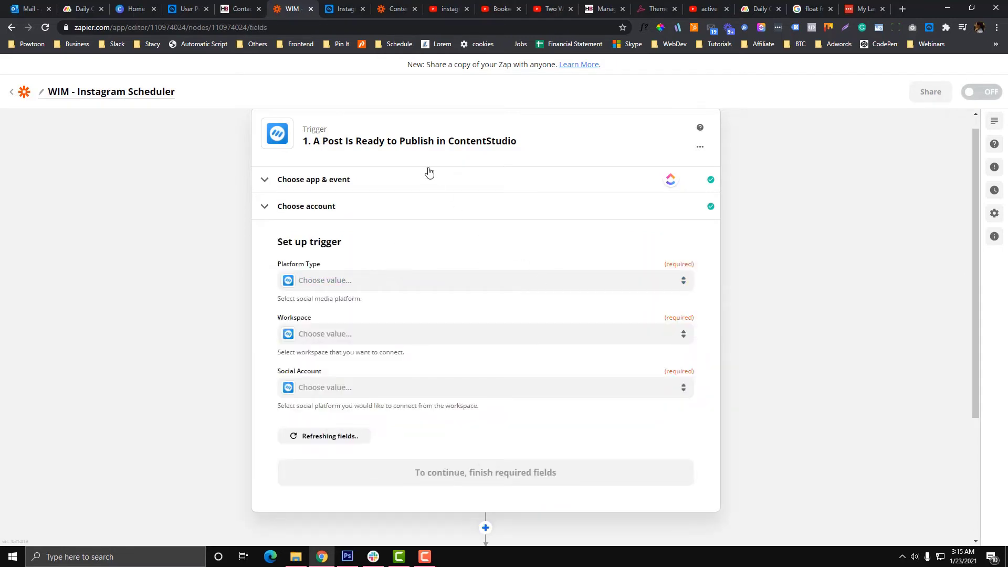
# Step: Set the trigger's platform type to Instagram, workspace to Hollywood Branded and social account to Wardrobe In Motion (WIM), and continue to the trigger test
pyautogui.click(331, 281)
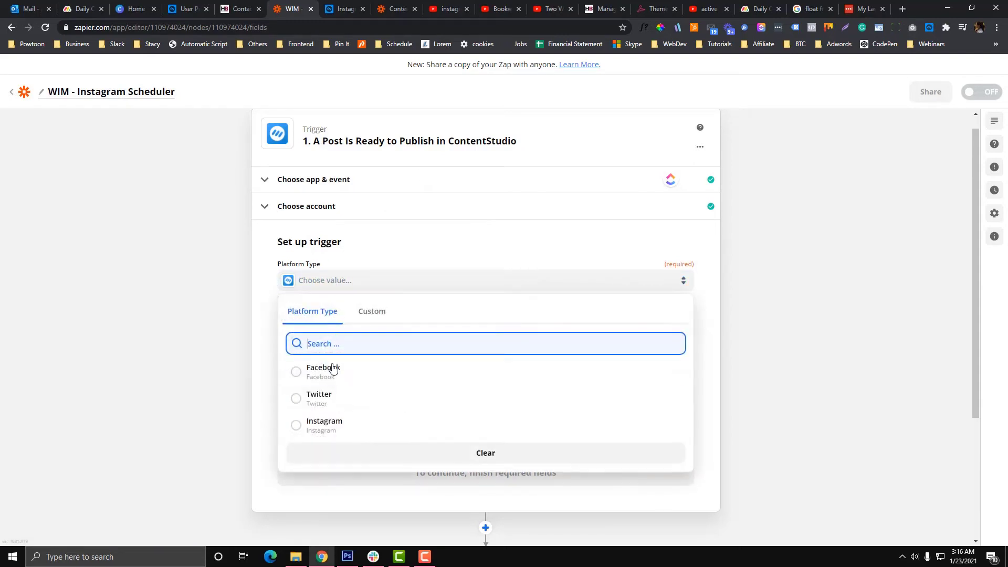
pyautogui.click(326, 429)
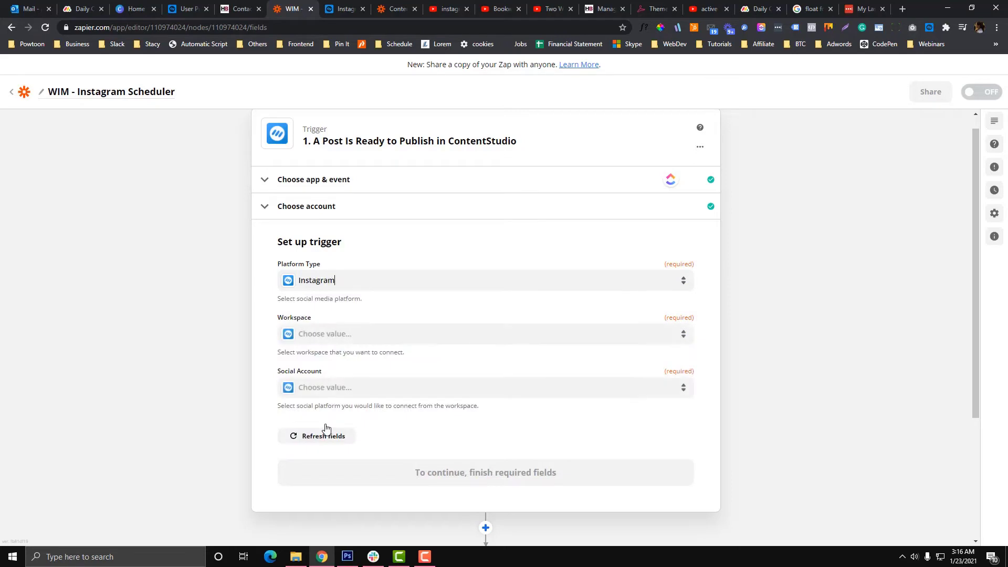
pyautogui.click(340, 344)
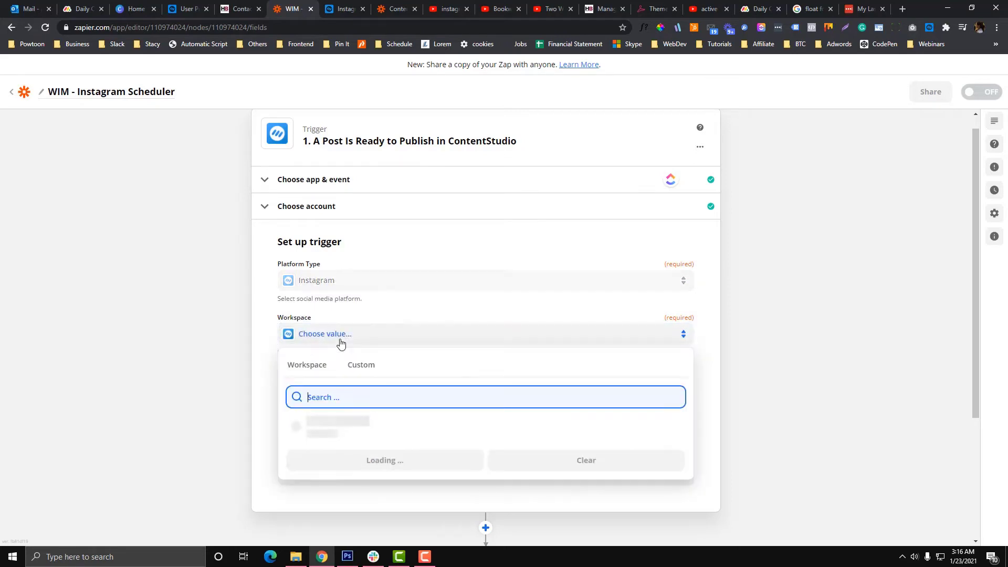
pyautogui.click(334, 427)
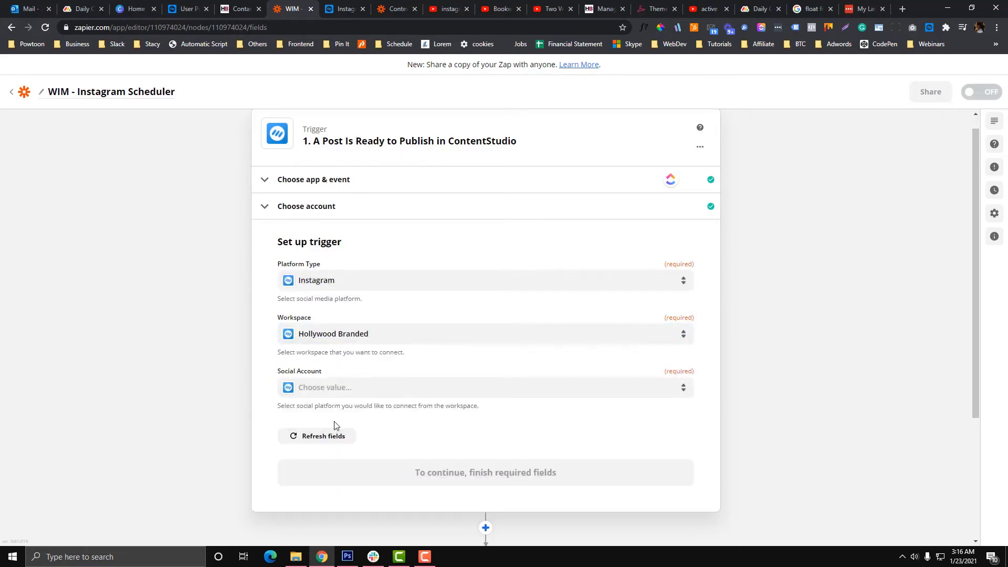
pyautogui.click(340, 389)
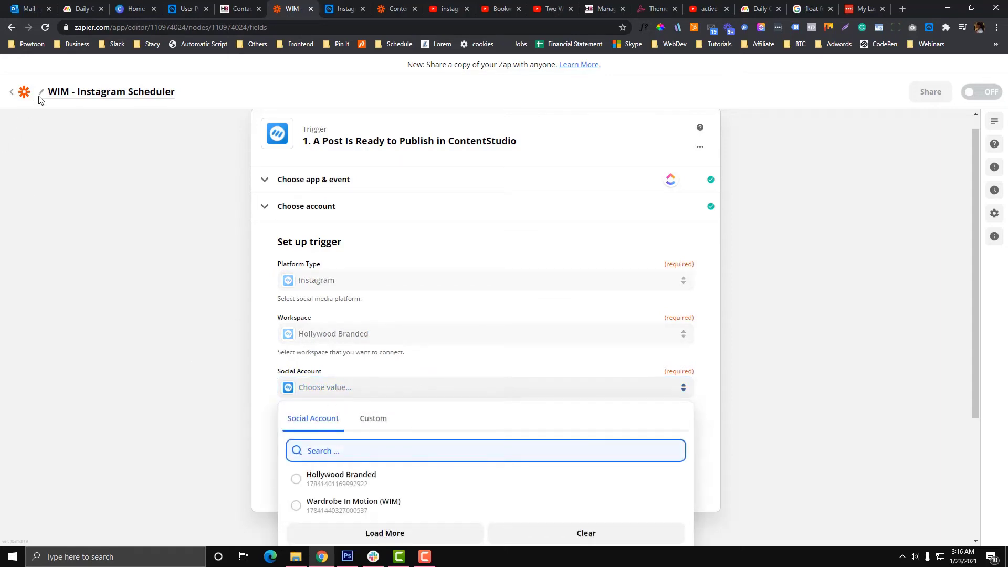
pyautogui.click(308, 505)
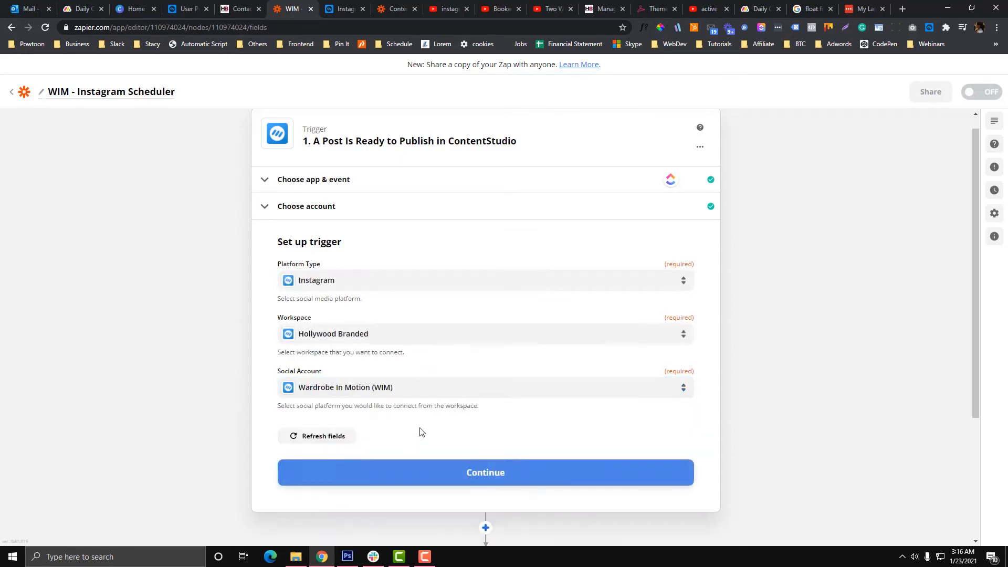
pyautogui.click(454, 480)
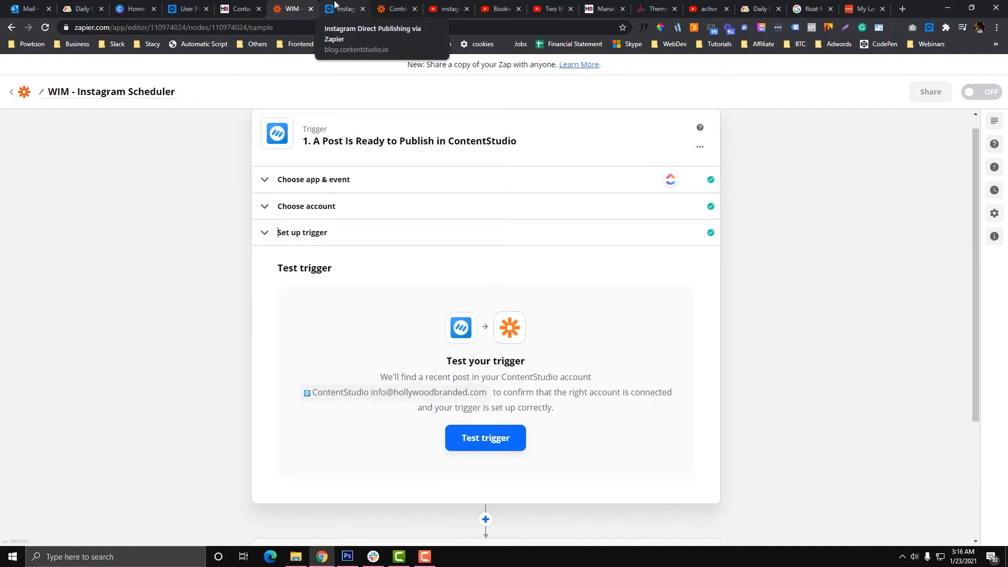
# Step: Read the ContentStudio guide from Step 8 of the trigger part through Step 3 of connecting Instagram
pyautogui.scroll(-2, 360, 344)
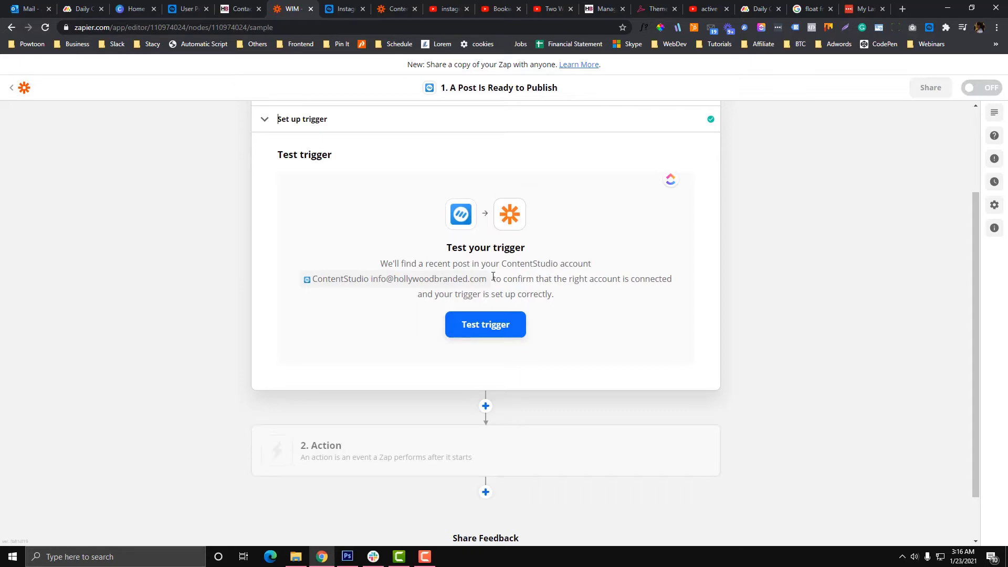
pyautogui.click(358, 9)
pyautogui.scroll(-5, 360, 221)
pyautogui.scroll(-15, 360, 221)
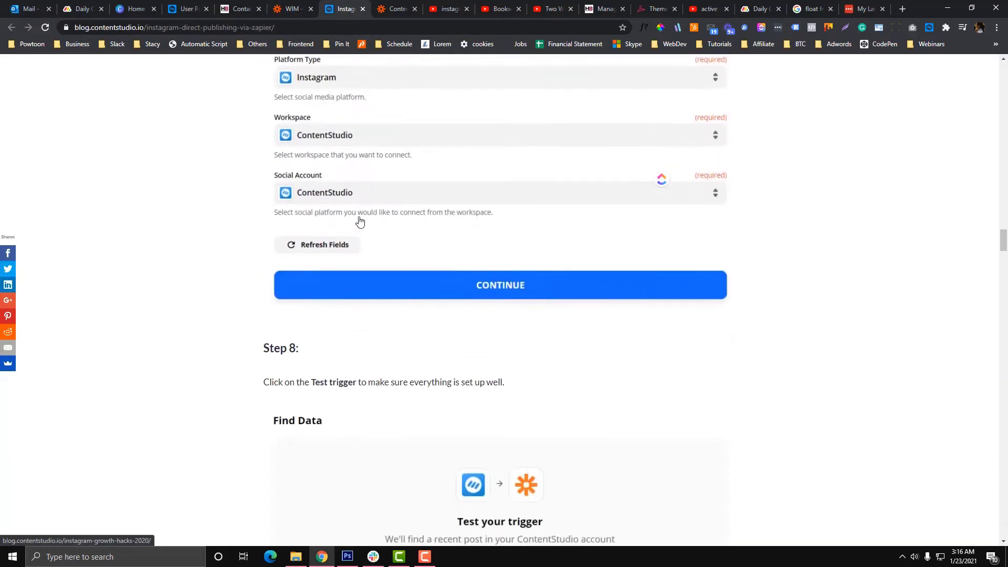
pyautogui.scroll(-8, 359, 221)
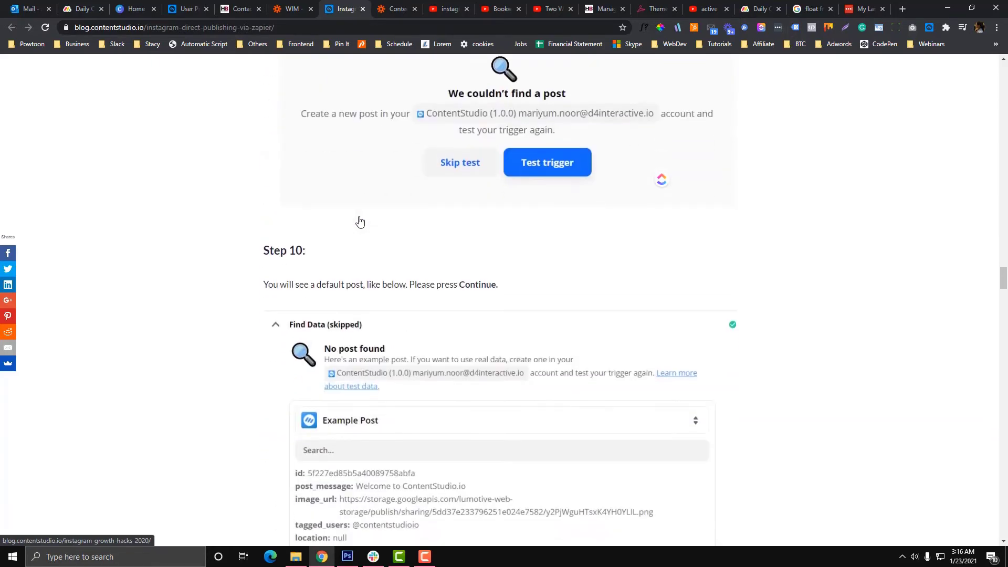
pyautogui.scroll(-8, 360, 221)
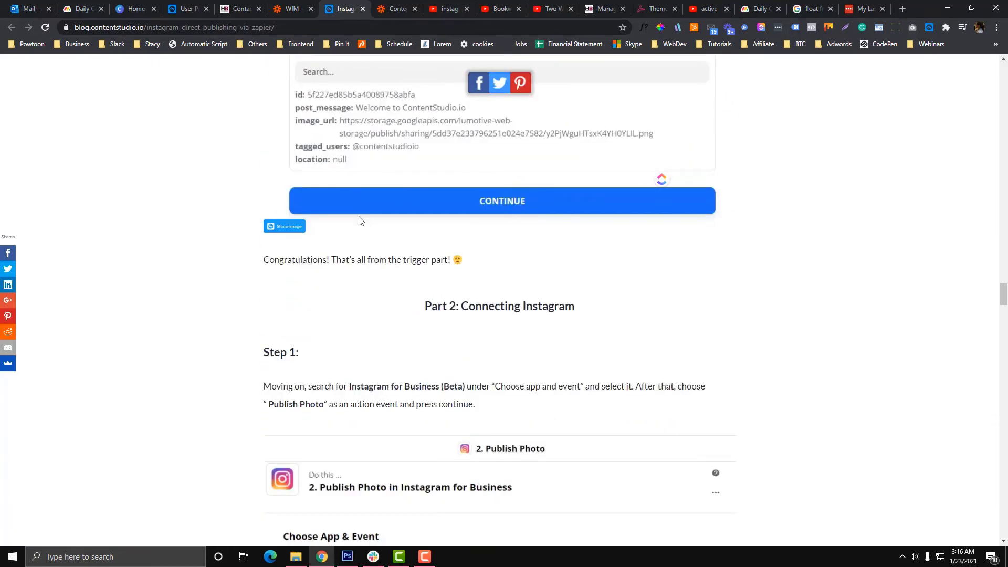
pyautogui.scroll(-9, 360, 221)
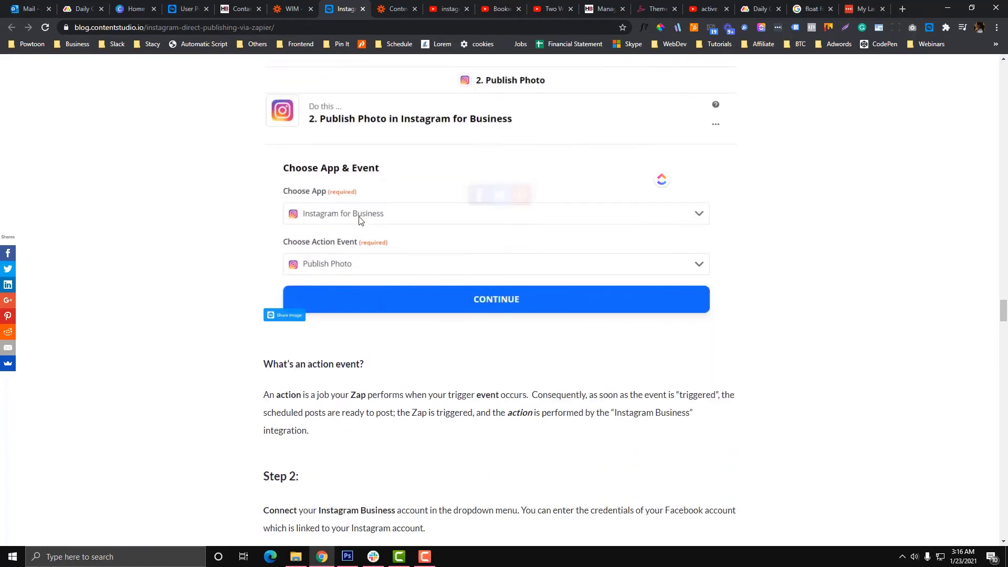
pyautogui.scroll(-4, 368, 276)
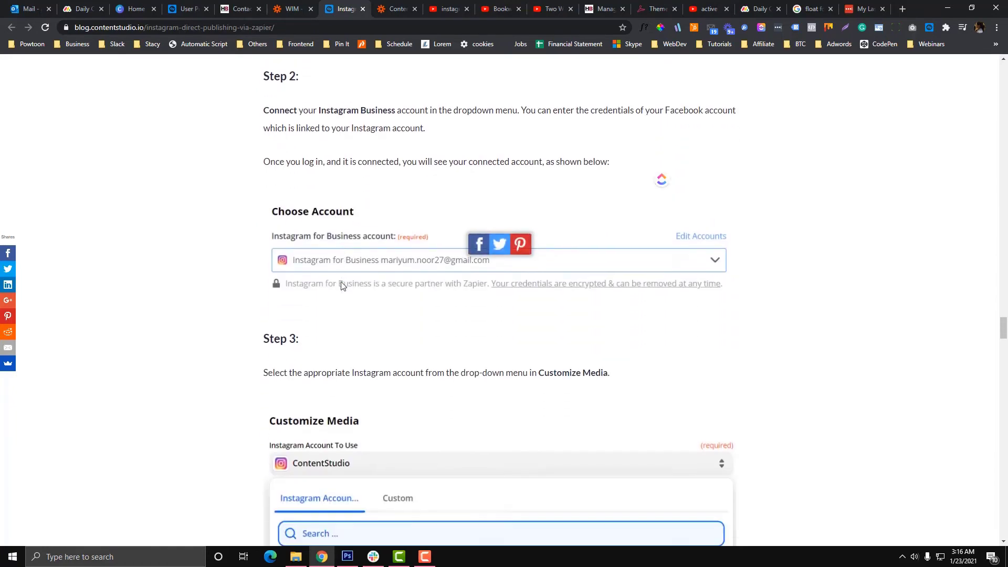
pyautogui.scroll(2, 341, 286)
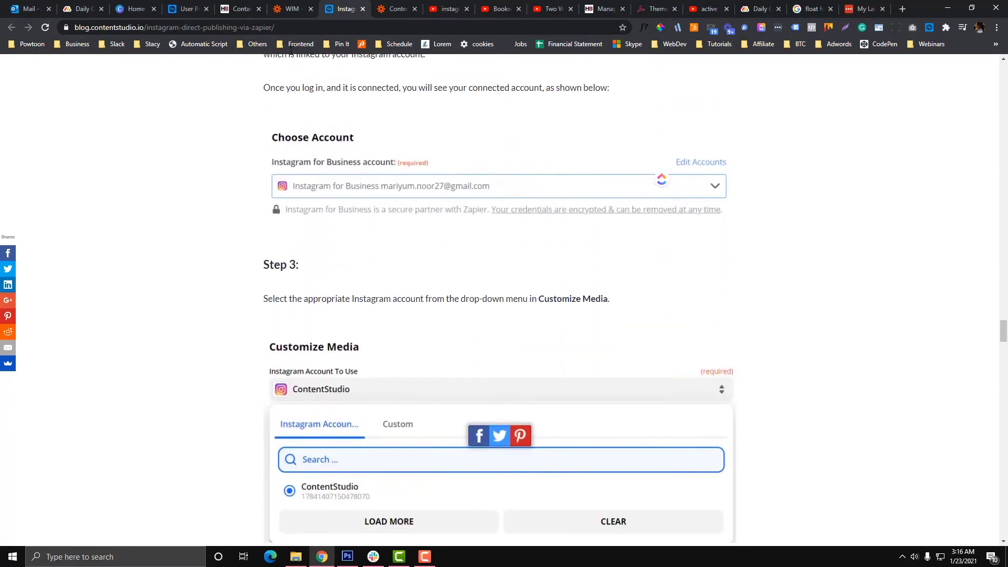
# Step: Return to the Zap editor and test the ContentStudio trigger
pyautogui.click(286, 9)
pyautogui.click(484, 326)
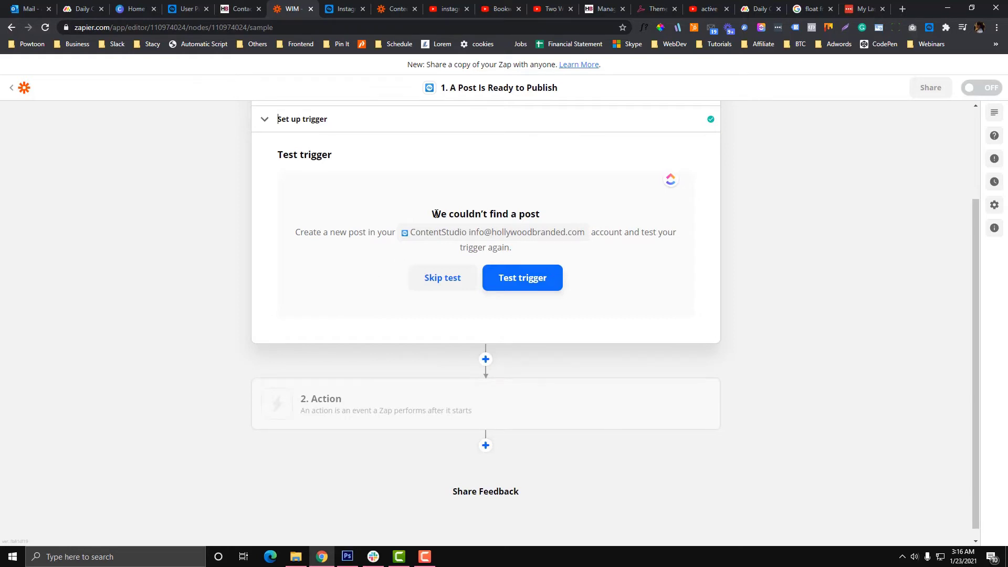
pyautogui.moveTo(435, 213); pyautogui.dragTo(520, 209)
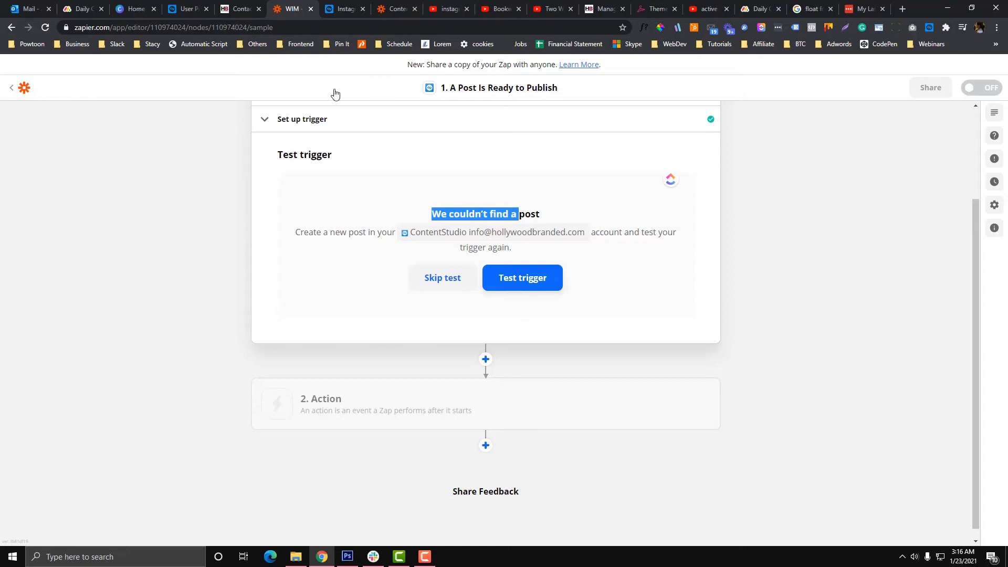
# Step: Switch to ContentStudio and start a new social media post in the Composer
pyautogui.click(187, 9)
pyautogui.moveTo(614, 68)
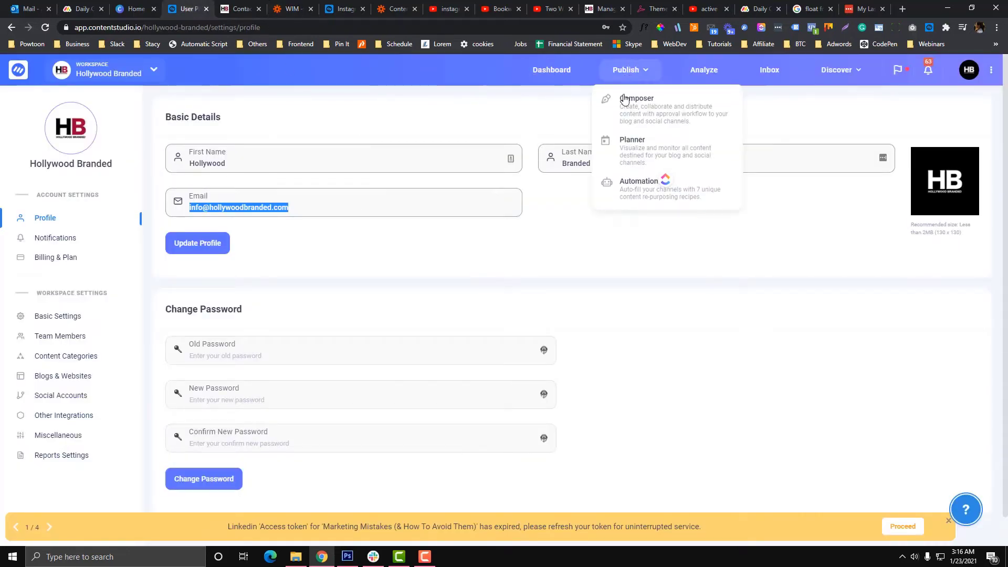
pyautogui.click(625, 105)
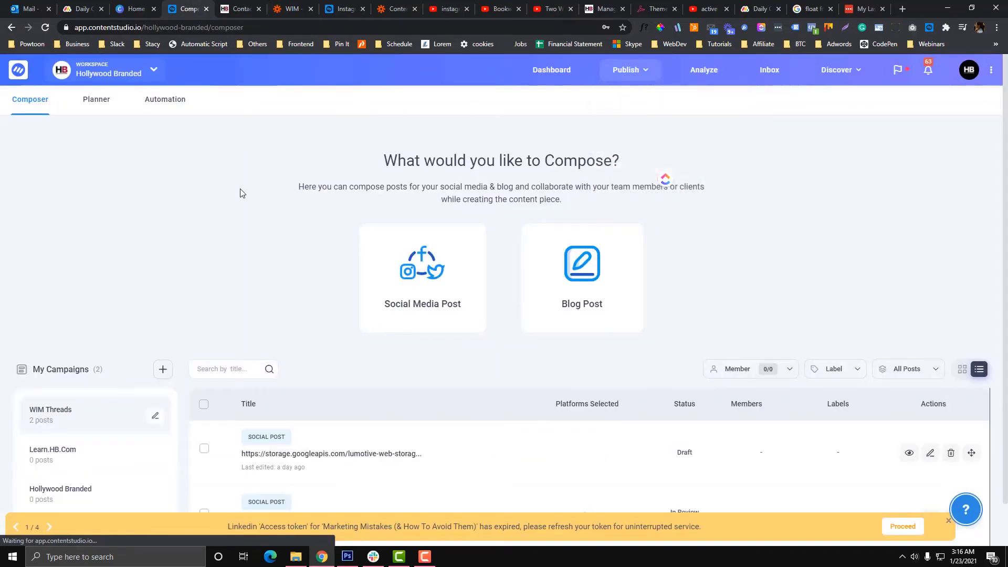
pyautogui.scroll(-1, 135, 377)
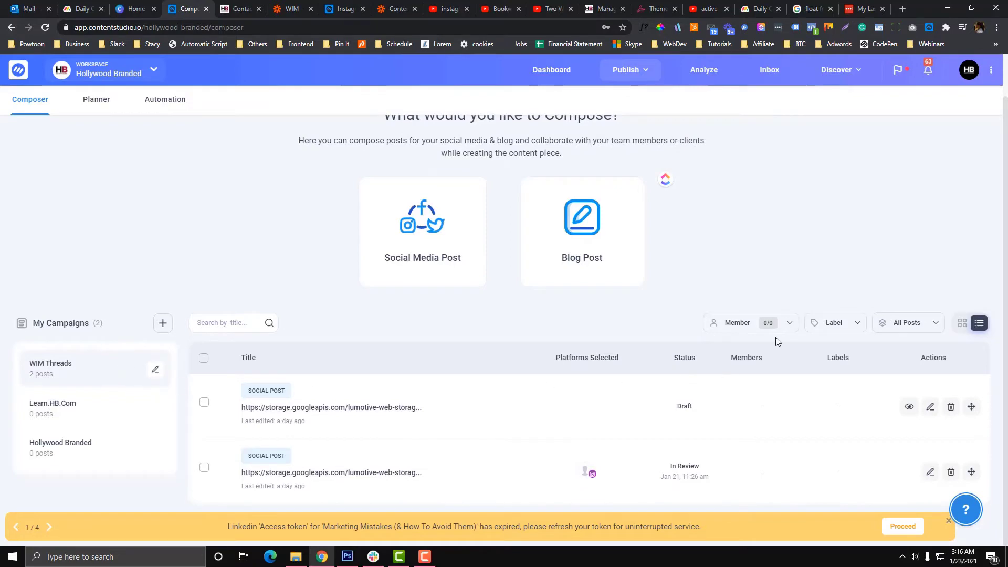
pyautogui.scroll(1, 472, 217)
pyautogui.click(477, 212)
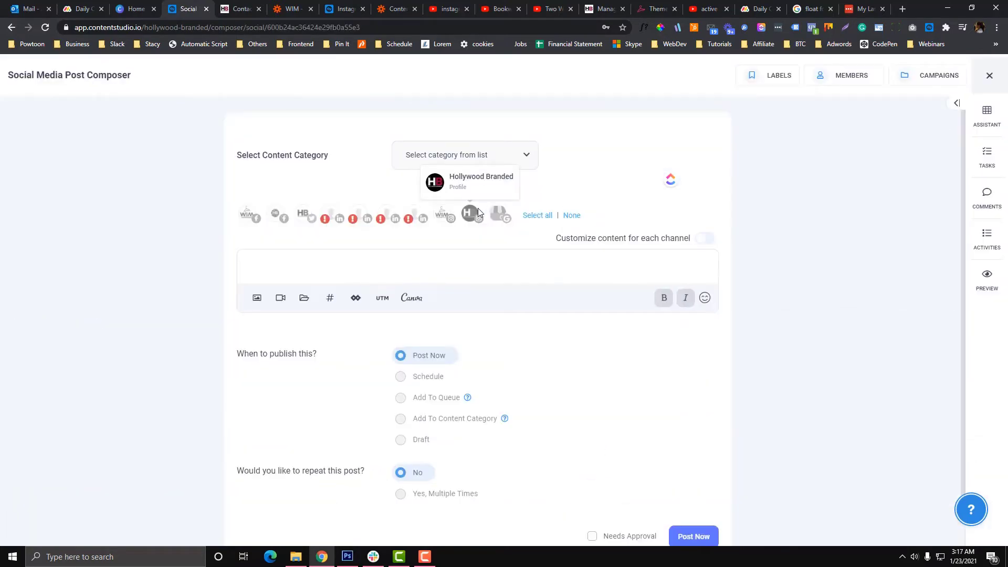
pyautogui.click(292, 9)
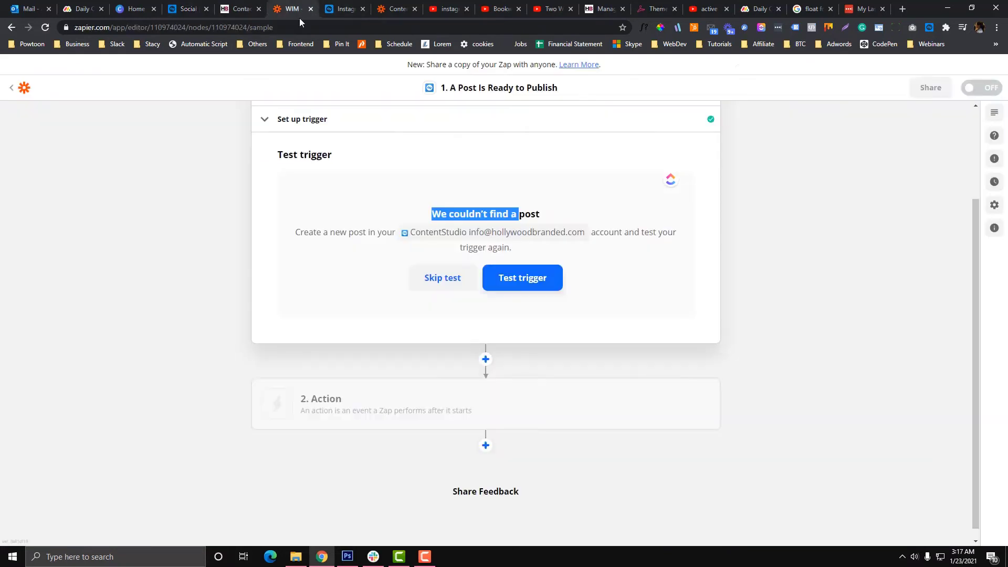
pyautogui.click(432, 253)
pyautogui.click(460, 279)
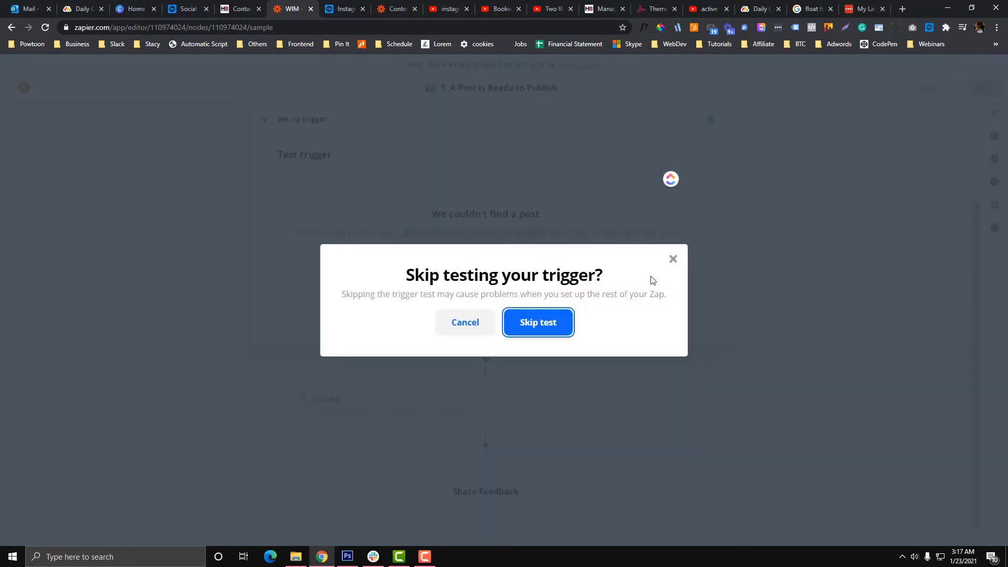
pyautogui.click(672, 258)
# Step: Check the publishing methods for the Wardrobe In Motion (WIM) Instagram account in the ContentStudio composer, reload the page and enter the post's text field
pyautogui.click(519, 283)
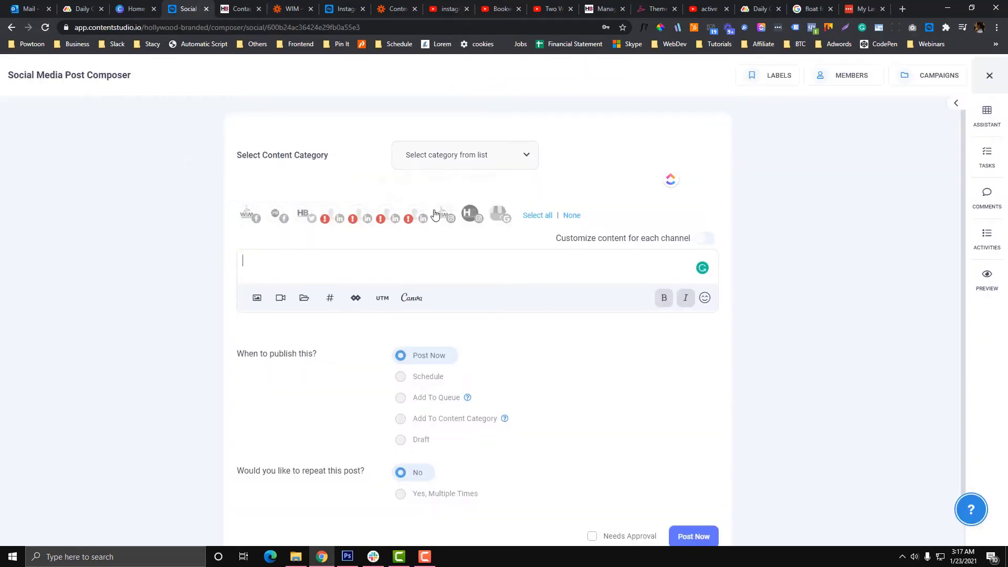
pyautogui.click(435, 214)
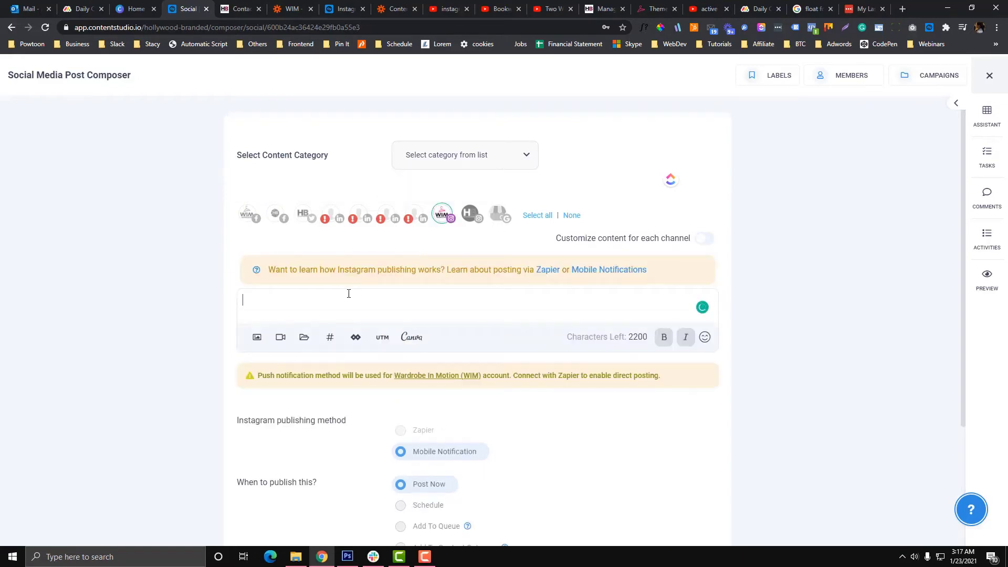
pyautogui.scroll(-1, 348, 293)
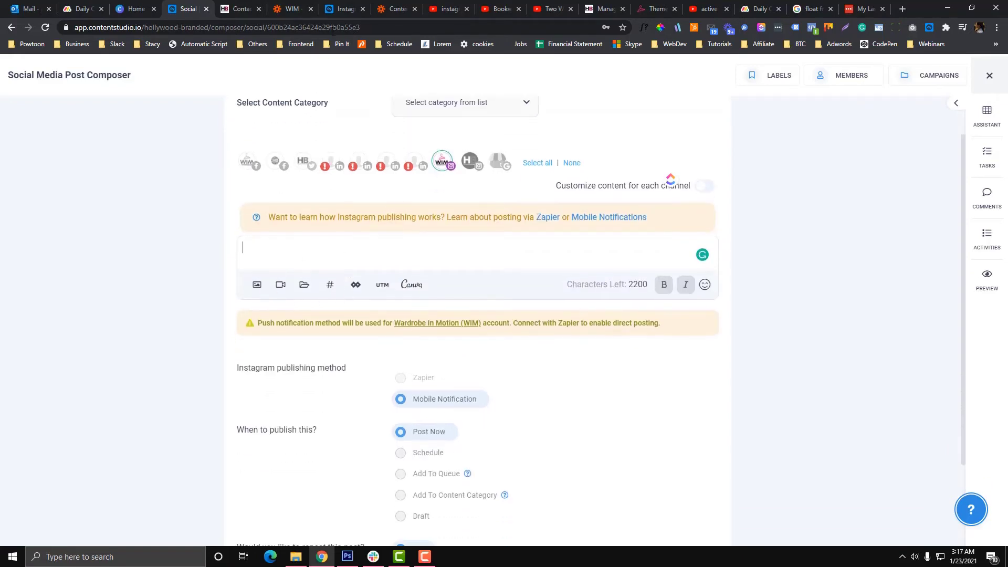
pyautogui.click(336, 27)
pyautogui.press('Return')
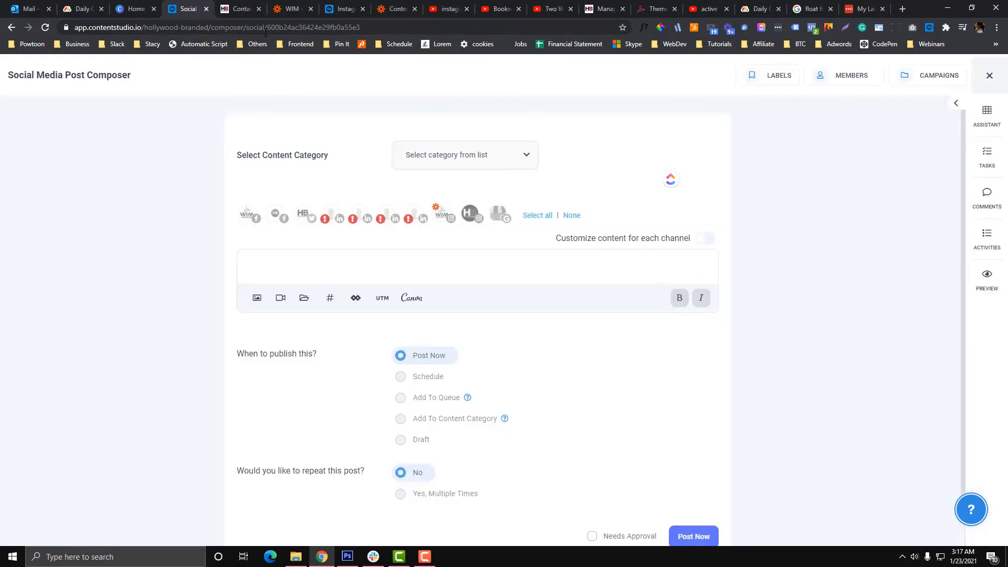
pyautogui.click(367, 256)
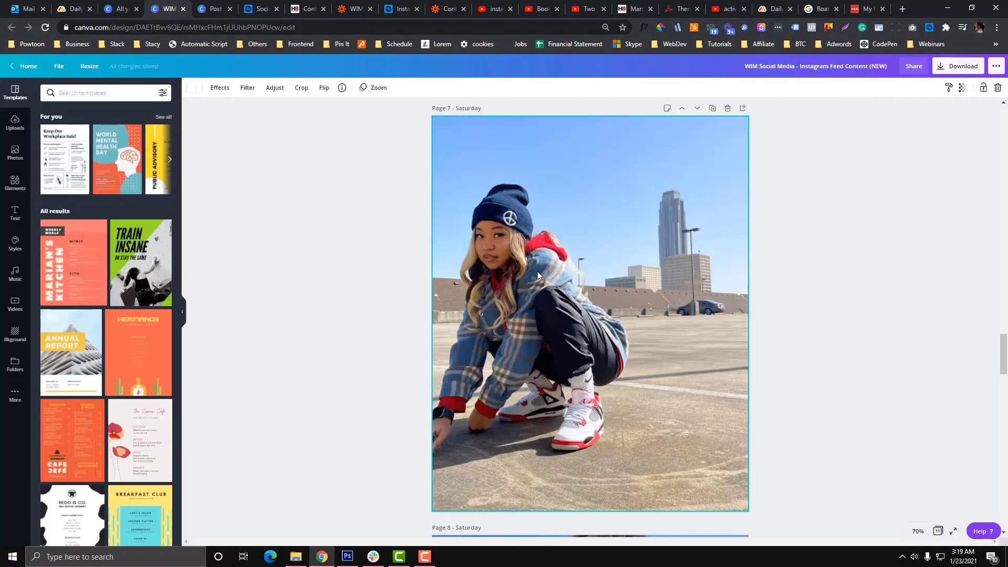
# Step: Download only page 7 of the WIM Instagram feed design from Canva as a PNG, saving it to the Desktop as bold-girls
pyautogui.click(958, 66)
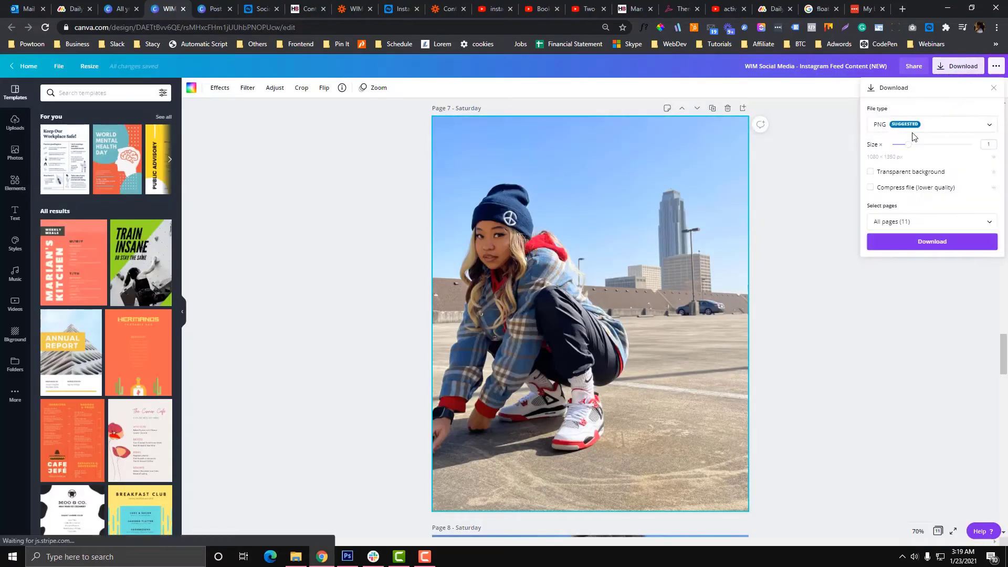
pyautogui.click(911, 221)
pyautogui.scroll(-2, 929, 317)
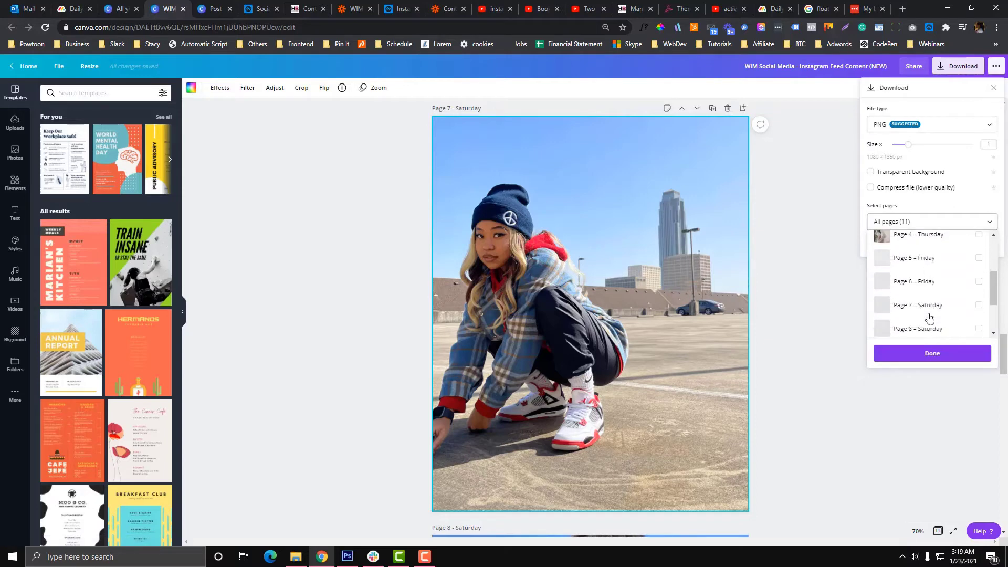
pyautogui.click(929, 314)
pyautogui.click(936, 354)
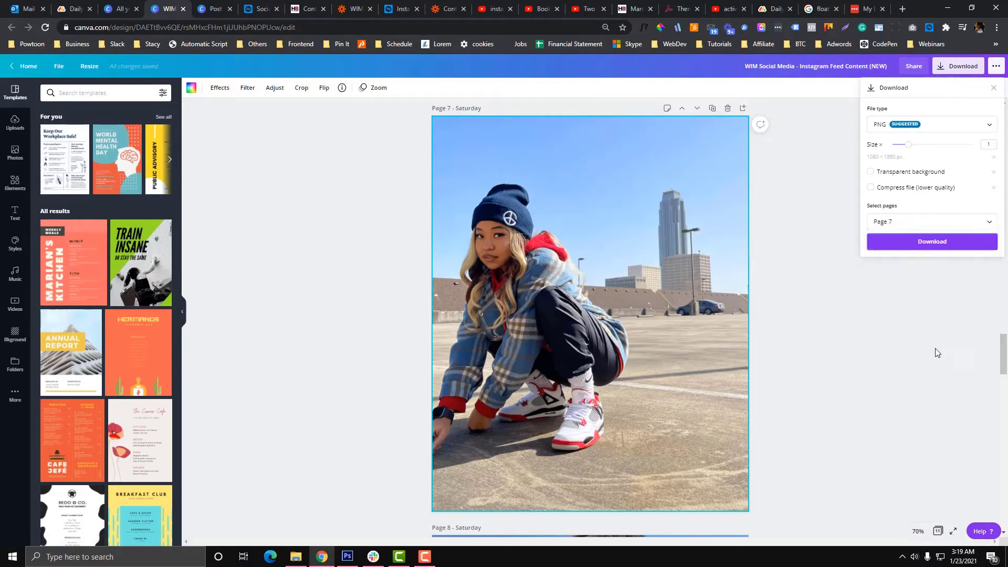
pyautogui.click(943, 246)
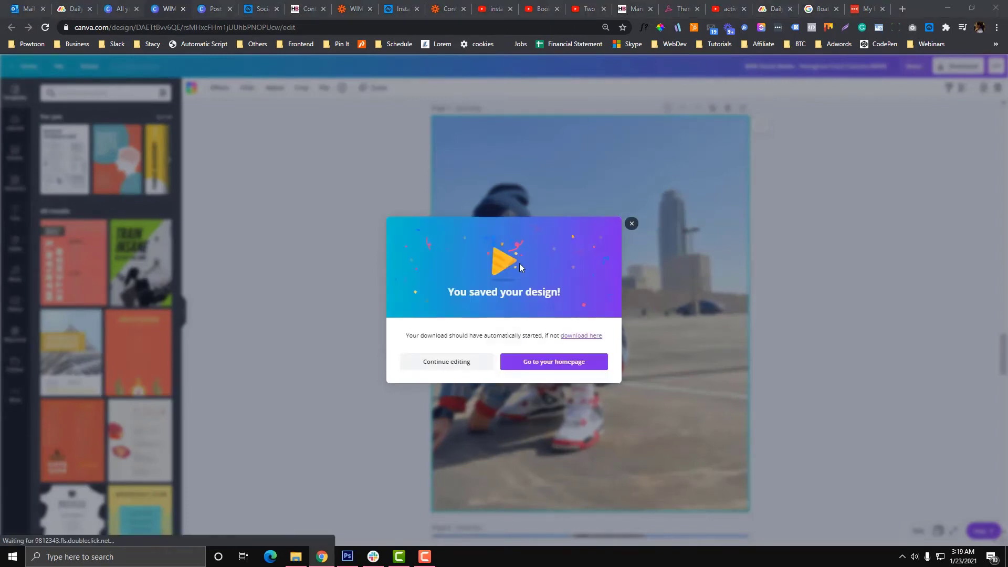
pyautogui.write('bol-d')
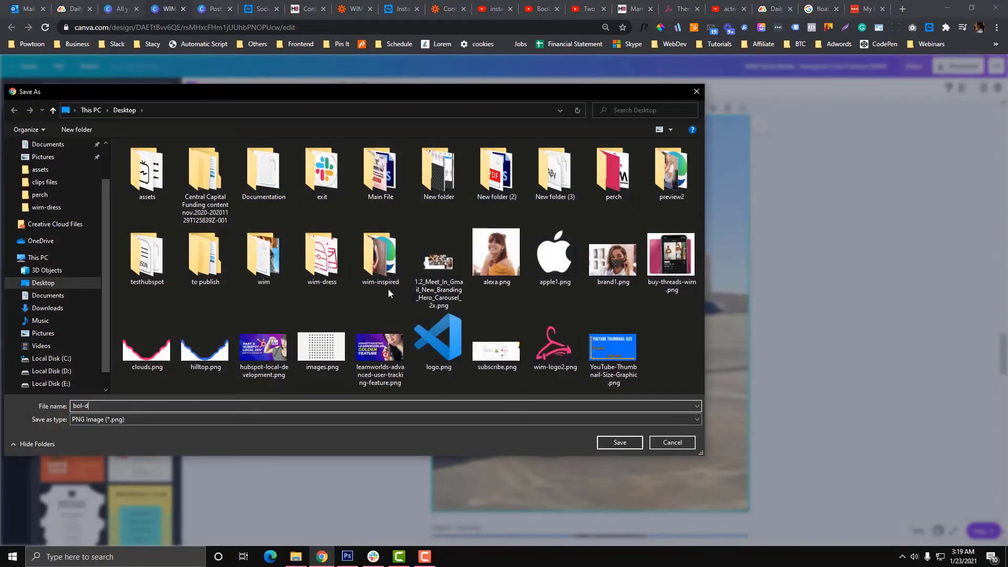
pyautogui.write('girls')
pyautogui.press('Return')
# Step: Switch back to the ContentStudio composer and upload bold-girls.png from the Desktop to the post
pyautogui.click(222, 7)
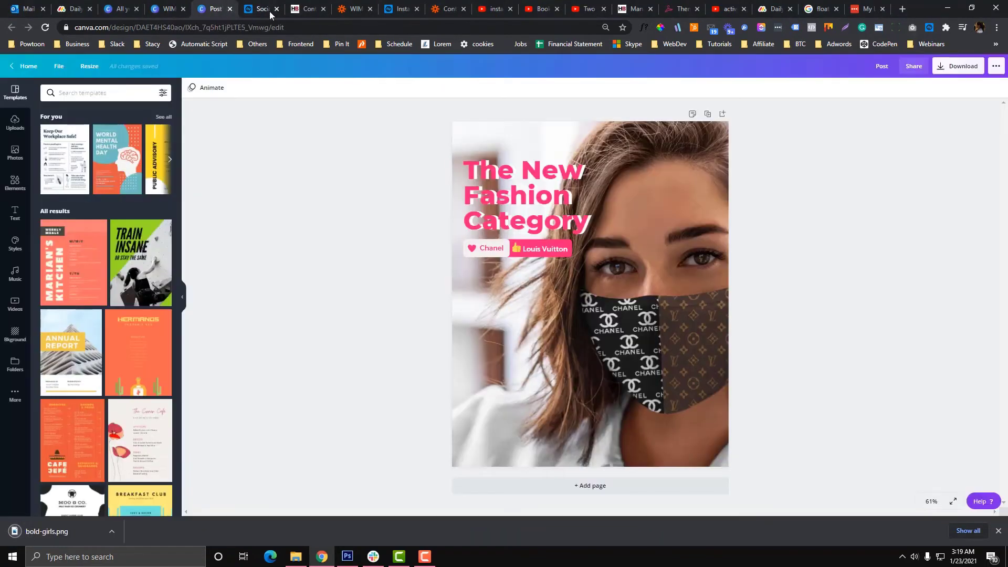
pyautogui.click(272, 9)
pyautogui.click(258, 268)
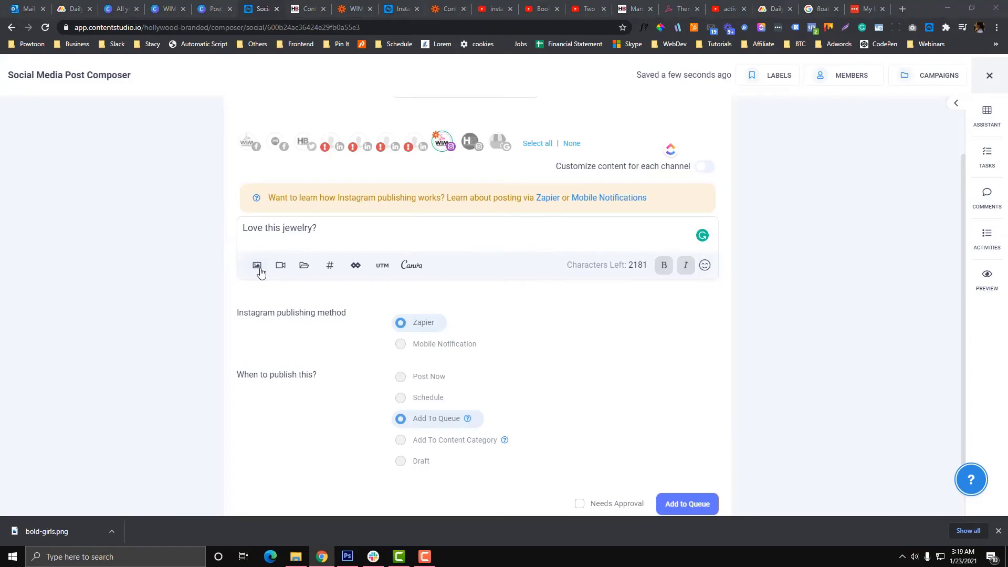
pyautogui.scroll(1, 107, 153)
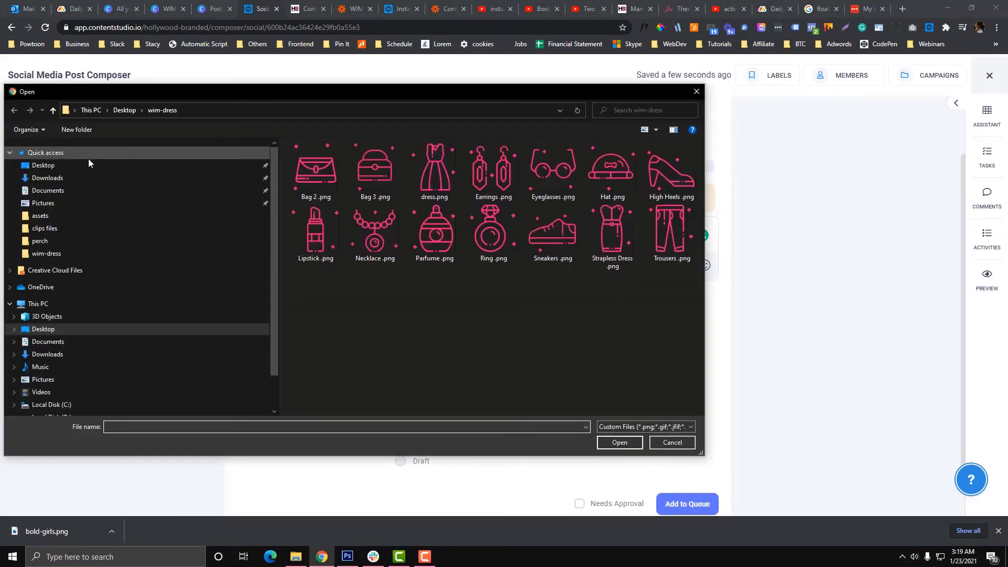
pyautogui.click(88, 163)
pyautogui.doubleClick(596, 328)
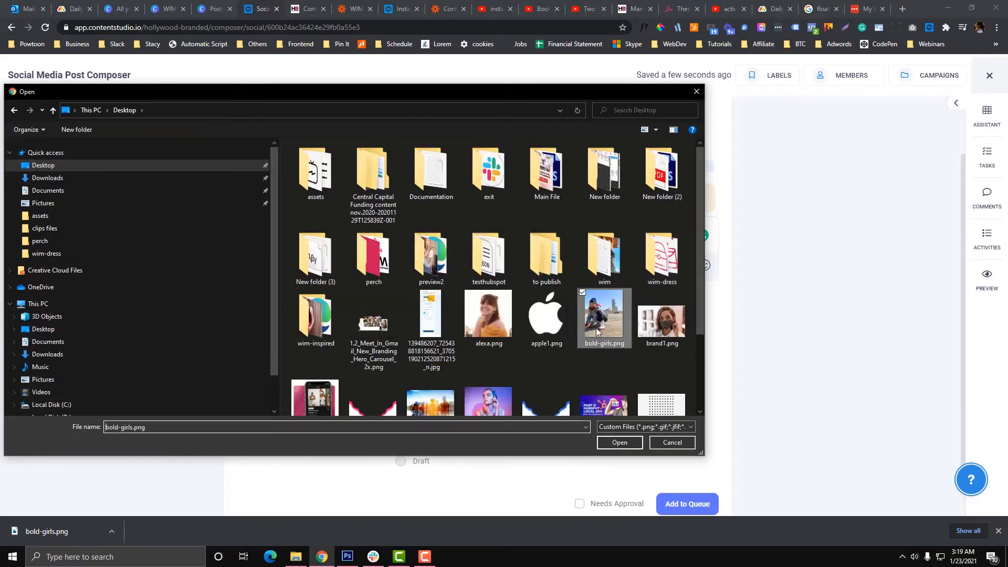
pyautogui.scroll(-2, 503, 308)
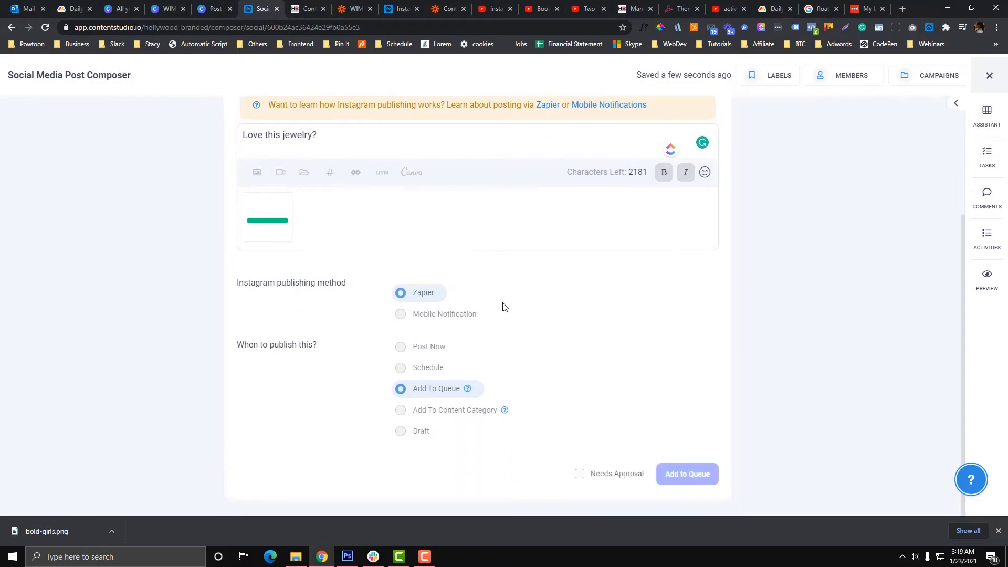
pyautogui.scroll(2, 502, 306)
# Step: Go to instagram.com in place of the Zapier publishing article and open the wardrobeinmotion profile through search
pyautogui.click(399, 9)
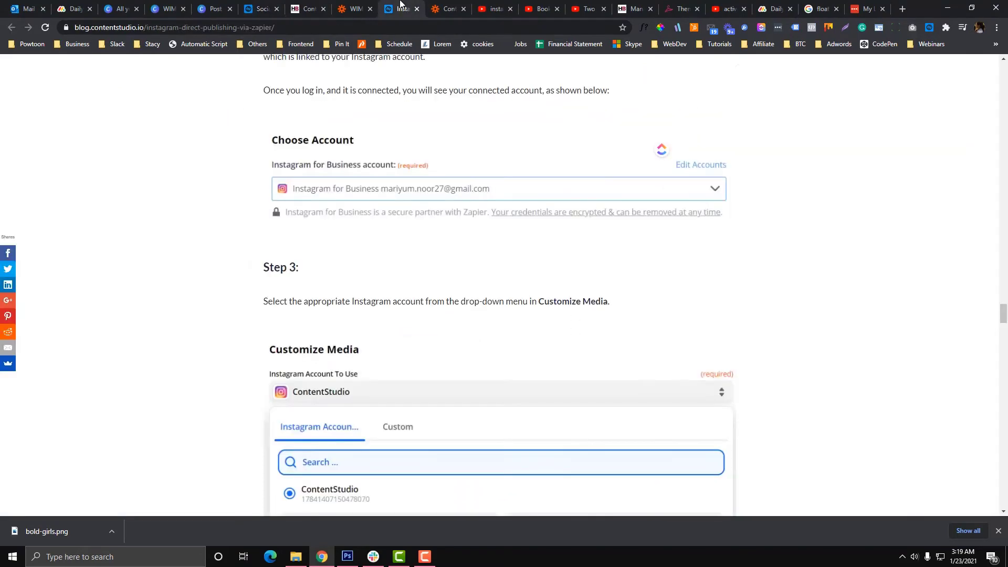
pyautogui.click(387, 23)
pyautogui.write('instagram')
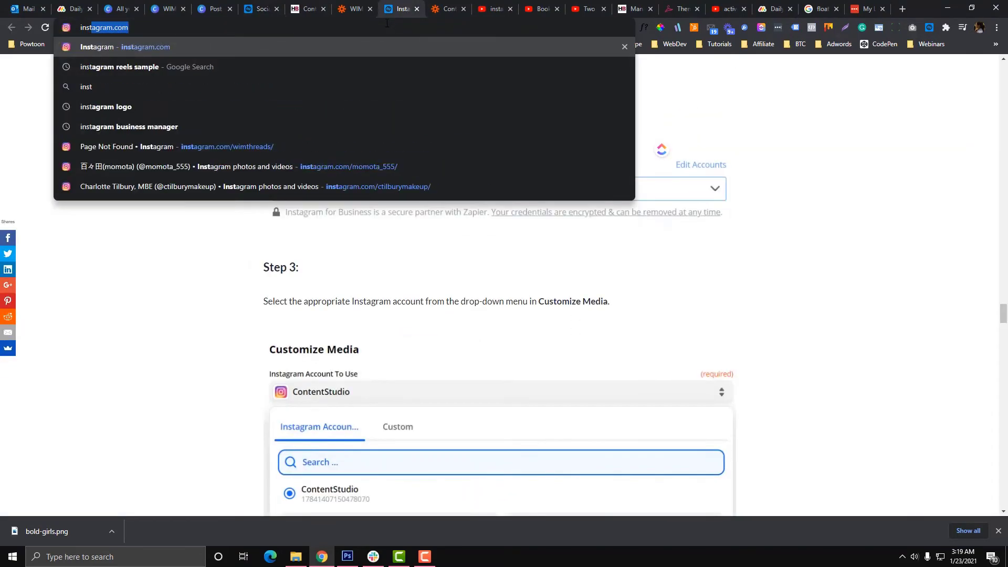
pyautogui.press('Return')
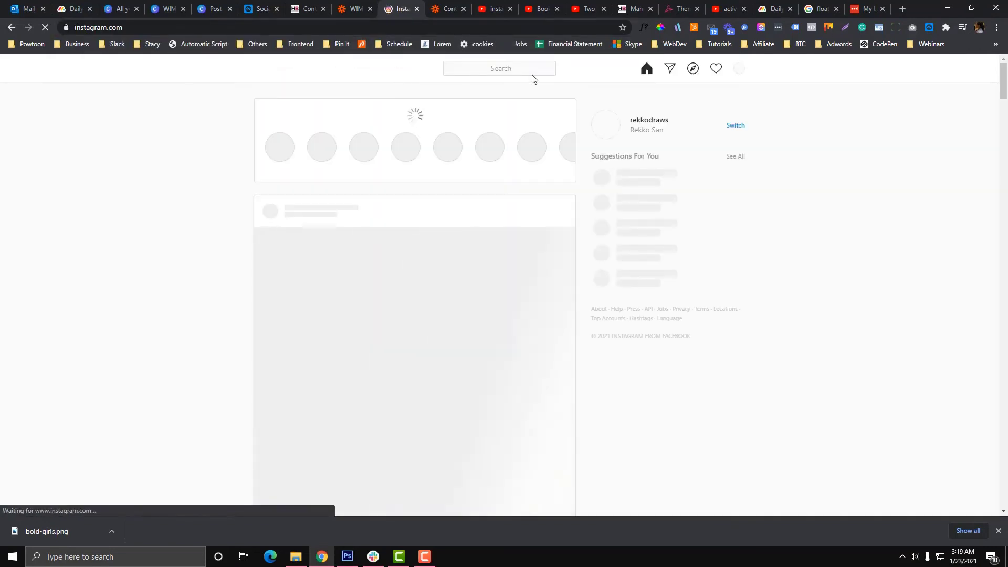
pyautogui.click(524, 68)
pyautogui.write('war')
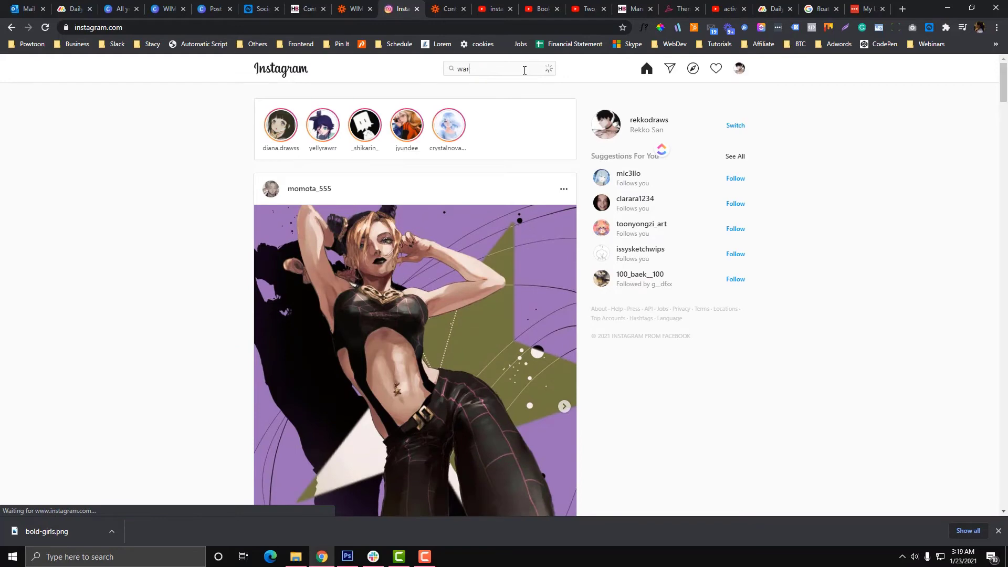
pyautogui.write('drobe mal')
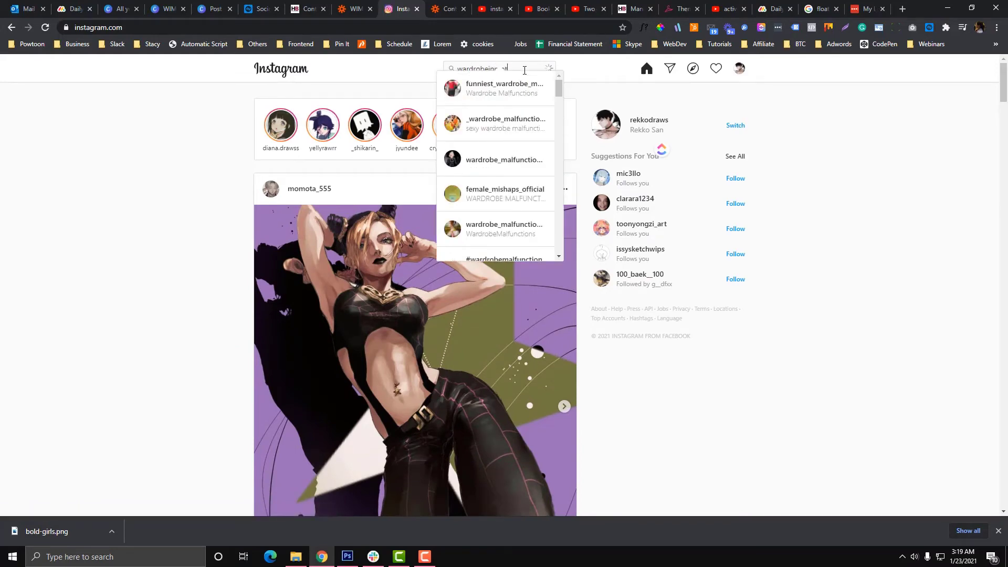
pyautogui.press('BackSpace')
pyautogui.press('BackSpace')
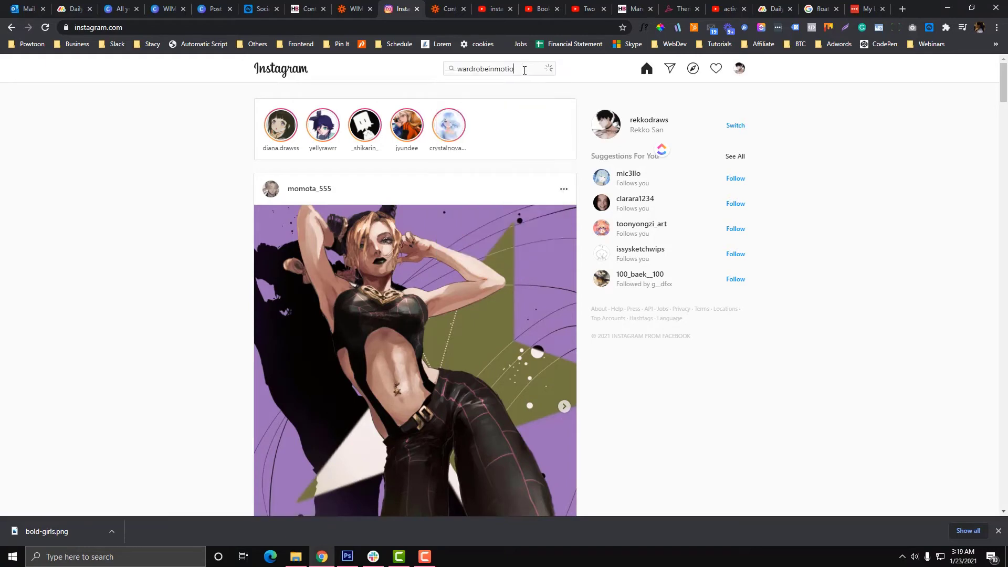
pyautogui.click(514, 87)
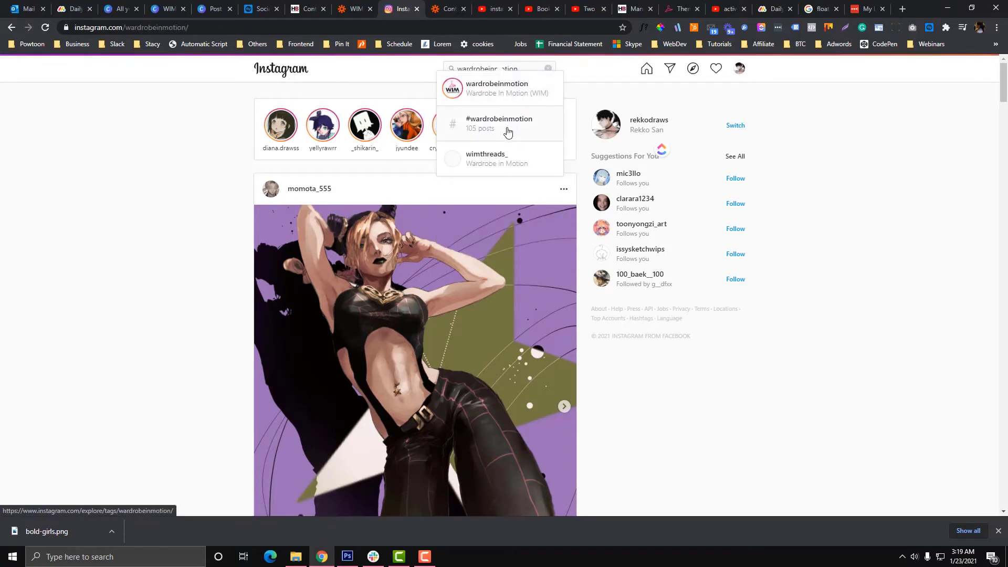
# Step: Examine the captions of several Wardrobe In Motion Instagram posts, including the giveaway, photo shoot and printed dress posts
pyautogui.scroll(-8, 489, 188)
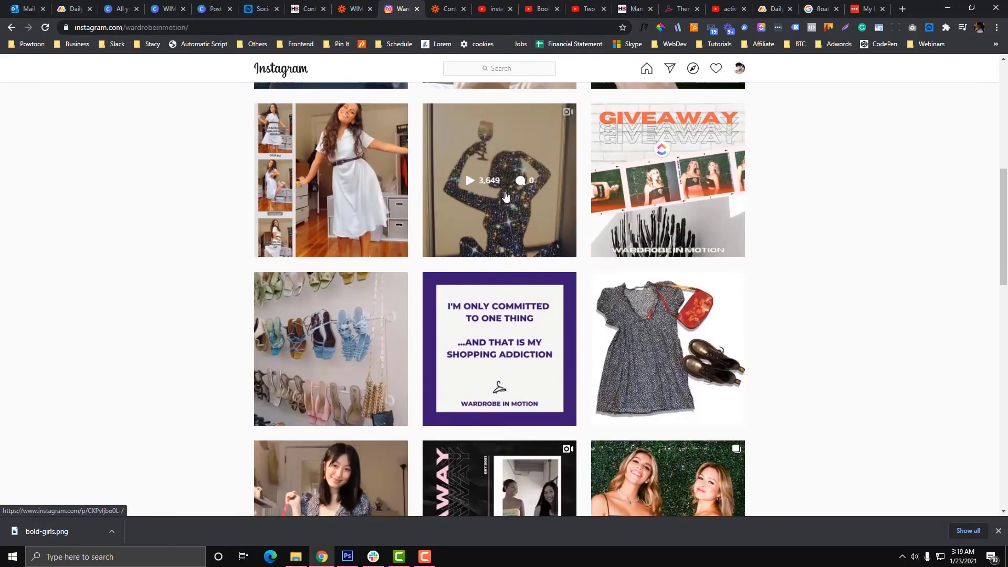
pyautogui.click(662, 211)
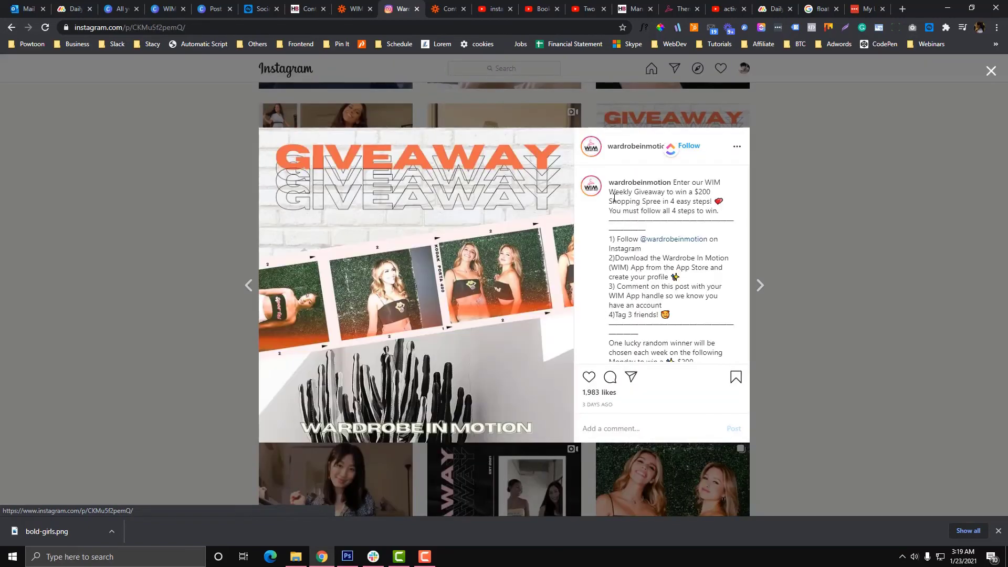
pyautogui.click(769, 216)
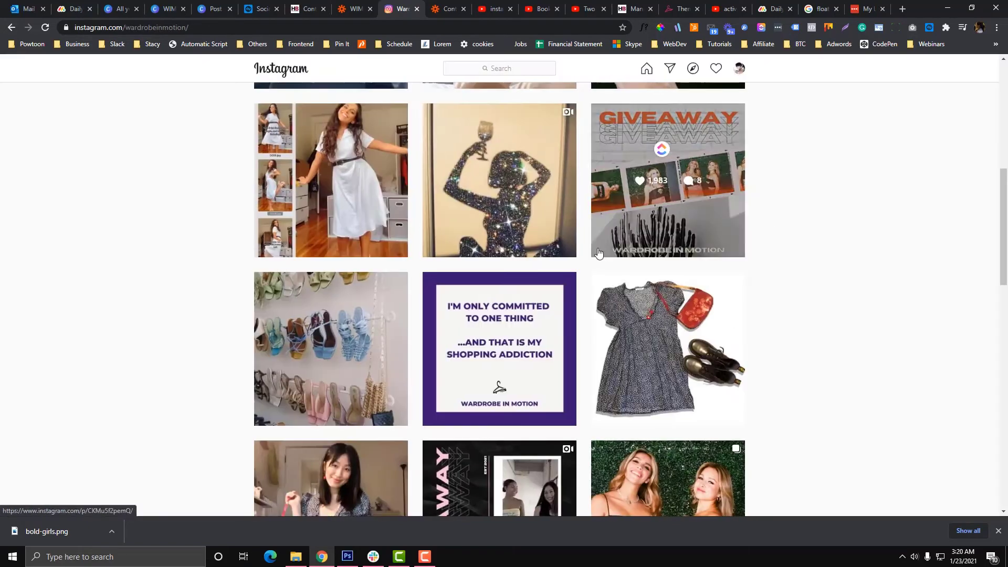
pyautogui.scroll(-3, 538, 241)
pyautogui.scroll(-2, 538, 241)
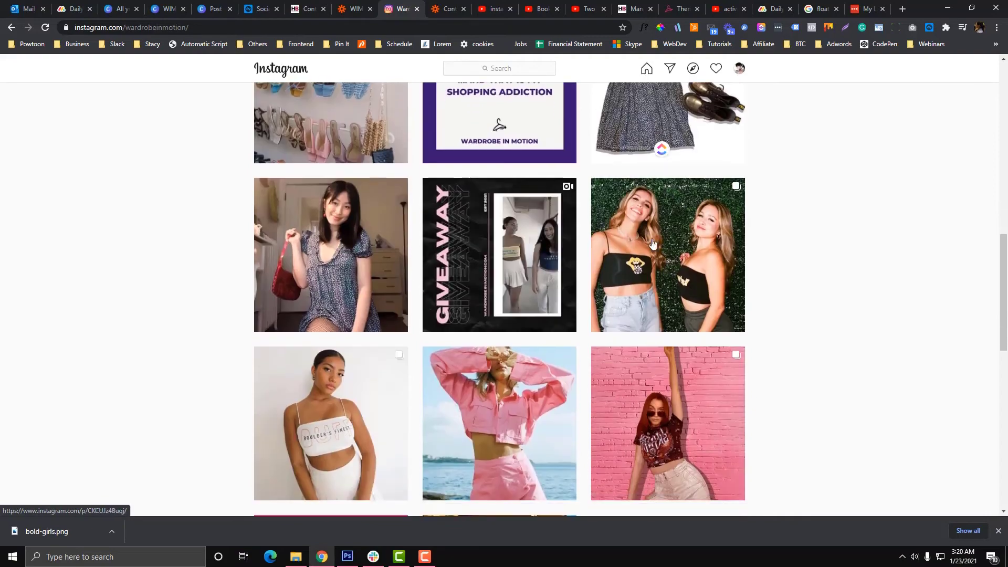
pyautogui.click(682, 239)
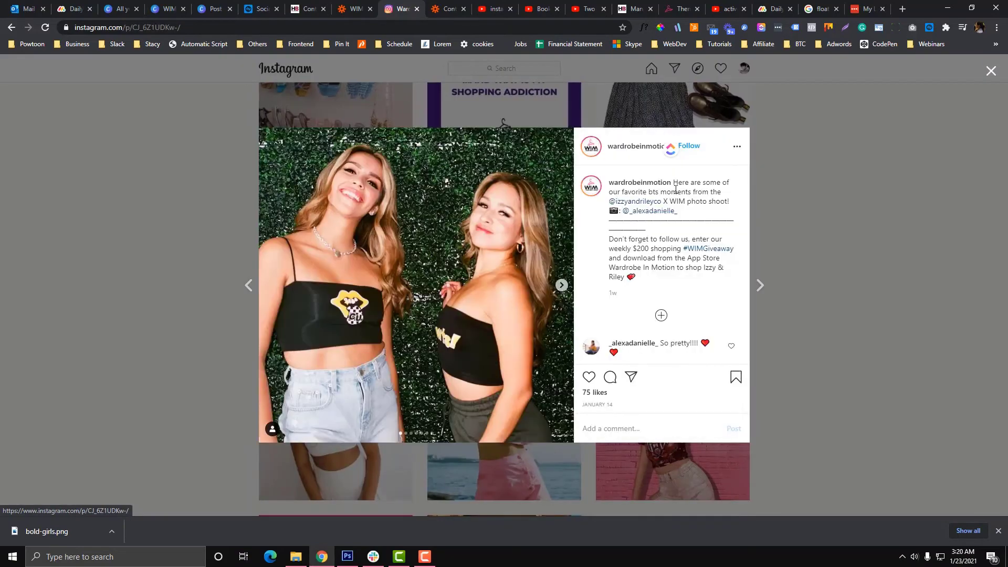
pyautogui.click(802, 185)
pyautogui.scroll(1, 662, 207)
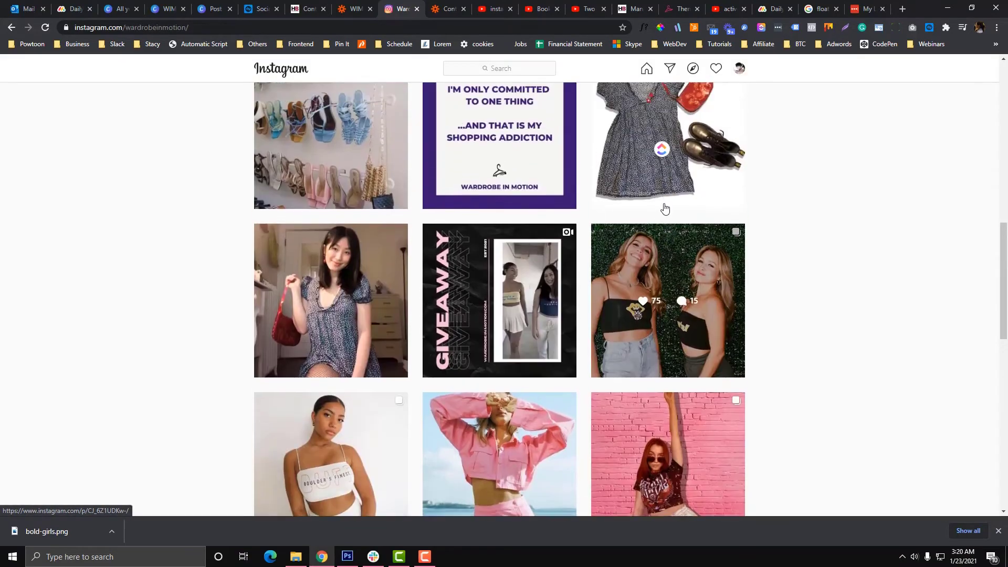
pyautogui.scroll(-3, 541, 289)
pyautogui.scroll(3, 578, 265)
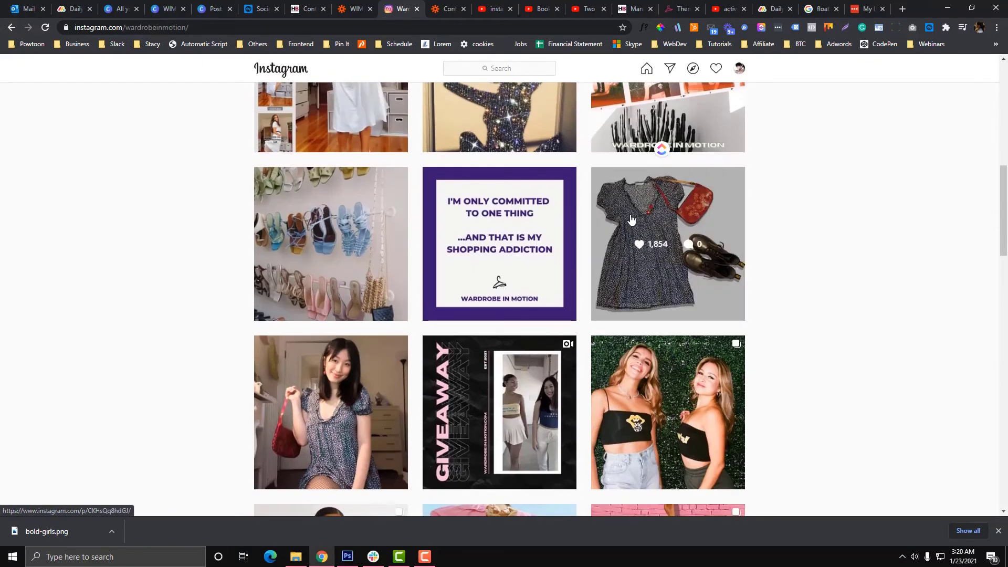
pyautogui.click(630, 221)
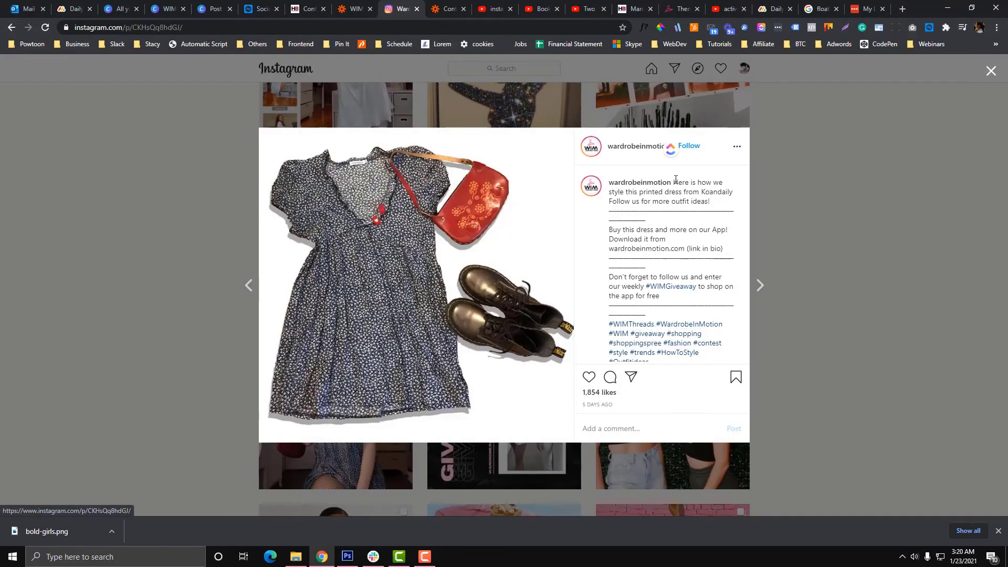
pyautogui.click(789, 207)
# Step: Open the orange GIVEAWAY post with the film strip photos and copy its entire caption, including the hashtags
pyautogui.scroll(4, 645, 226)
pyautogui.click(645, 225)
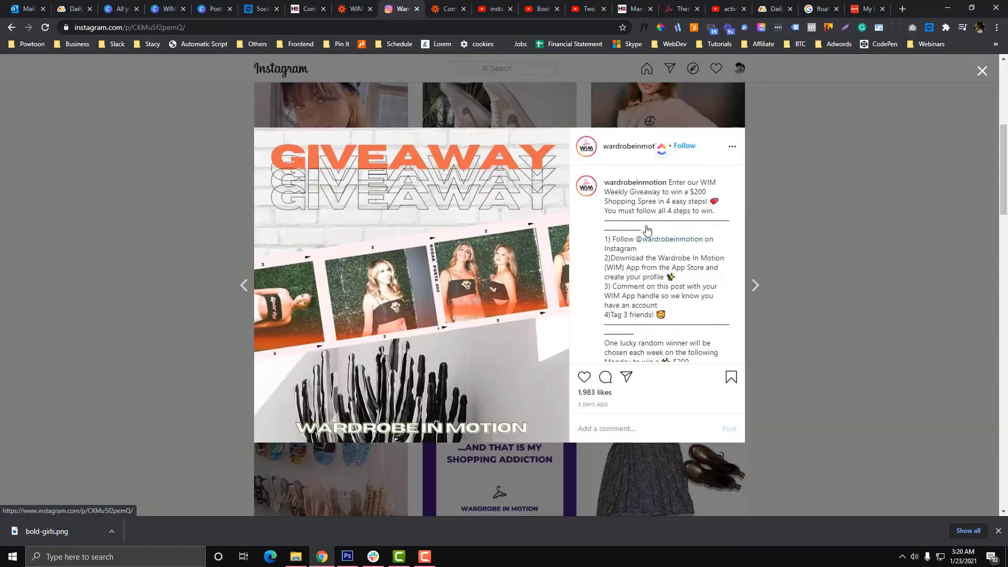
pyautogui.moveTo(675, 182); pyautogui.dragTo(656, 322)
pyautogui.scroll(-2, 717, 254)
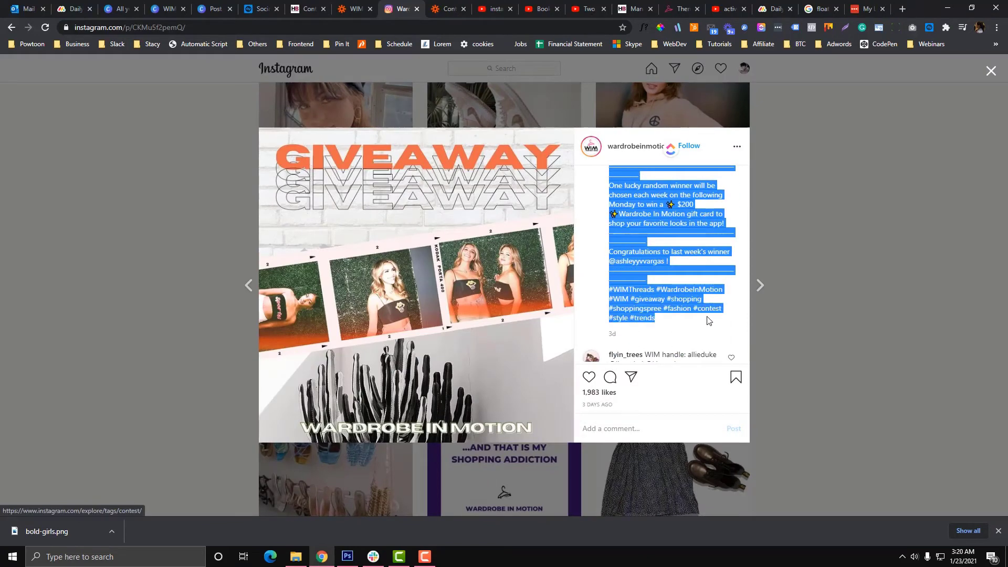
# Step: Switch back to the ContentStudio composer and replace the post text "Love this jewelry?" with the copied giveaway caption
pyautogui.click(180, 4)
pyautogui.click(122, 8)
pyautogui.click(260, 8)
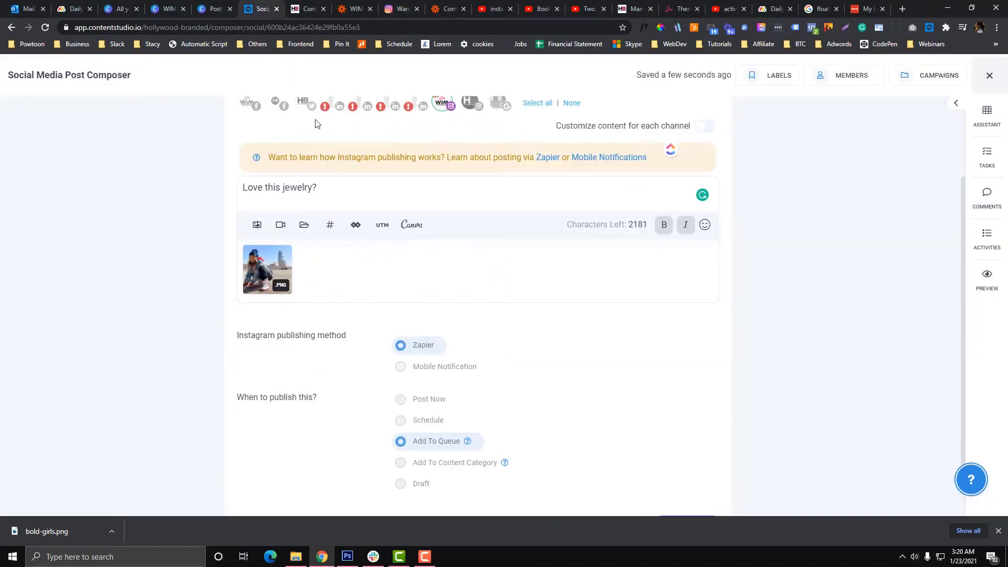
pyautogui.moveTo(334, 191); pyautogui.dragTo(242, 187)
pyautogui.hotkey('ctrl', 'v')
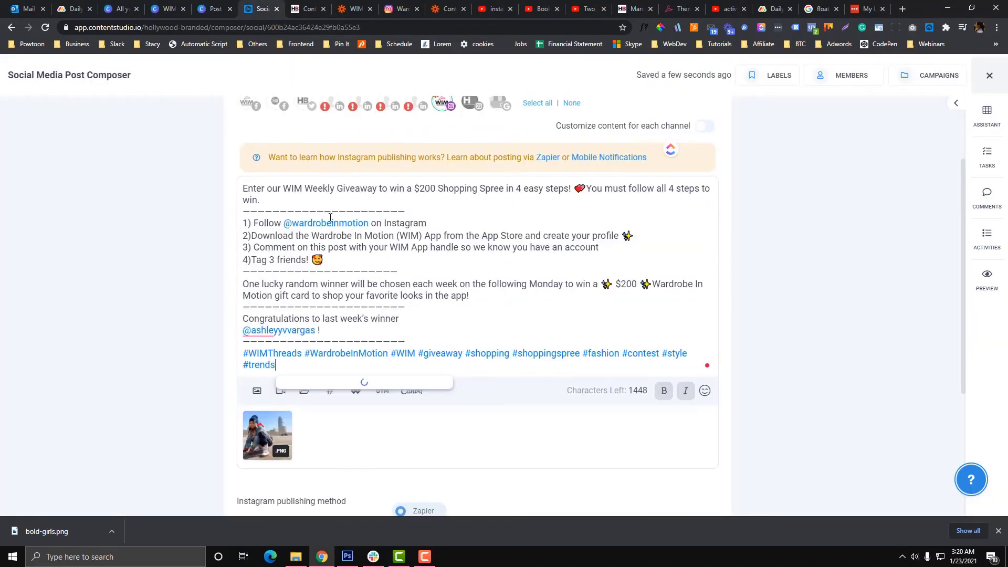
# Step: Delete the hashtags and the congratulations to last week's winner, with its divider, from the end of the caption
pyautogui.moveTo(283, 364); pyautogui.dragTo(240, 350)
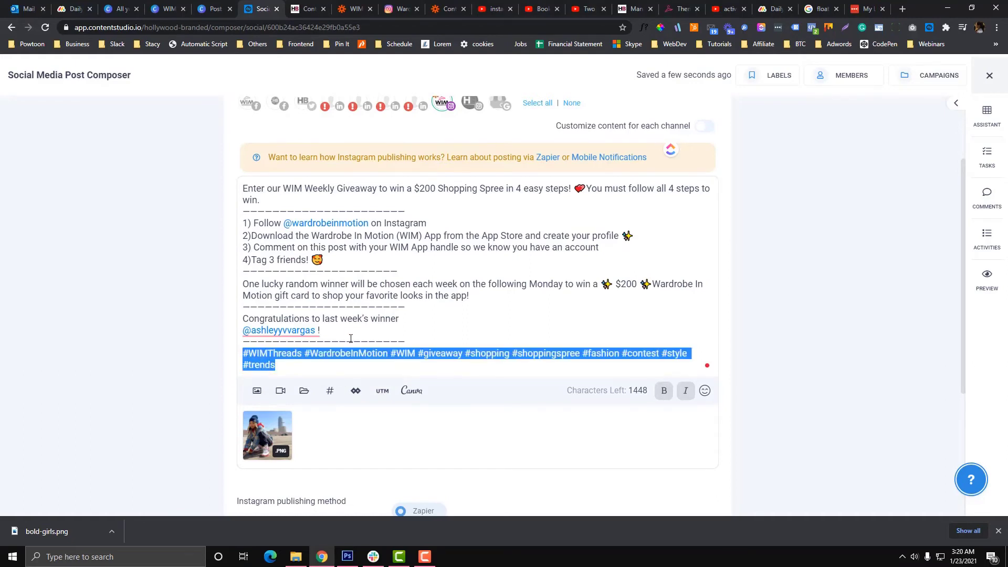
pyautogui.scroll(-1, 357, 325)
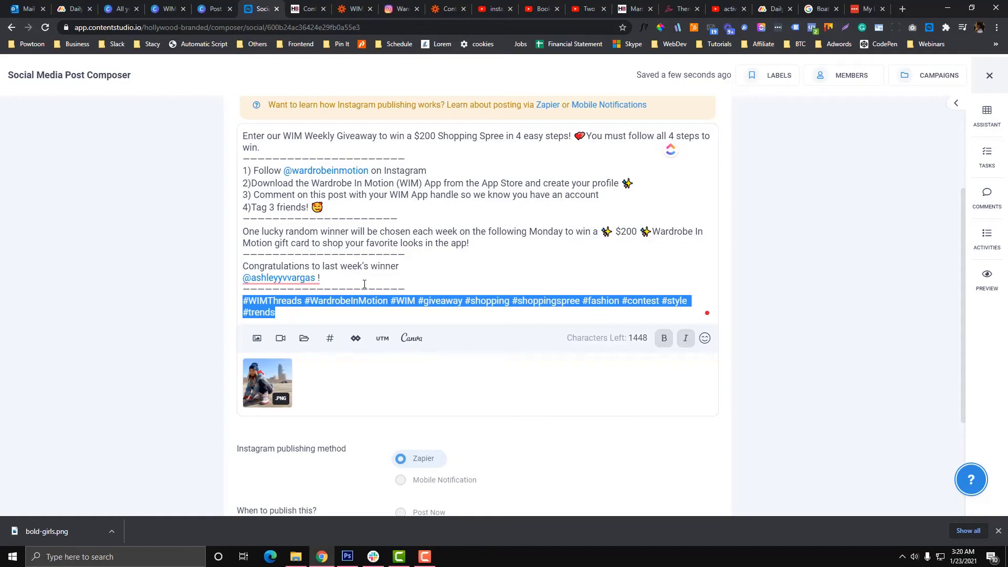
pyautogui.scroll(-2, 365, 284)
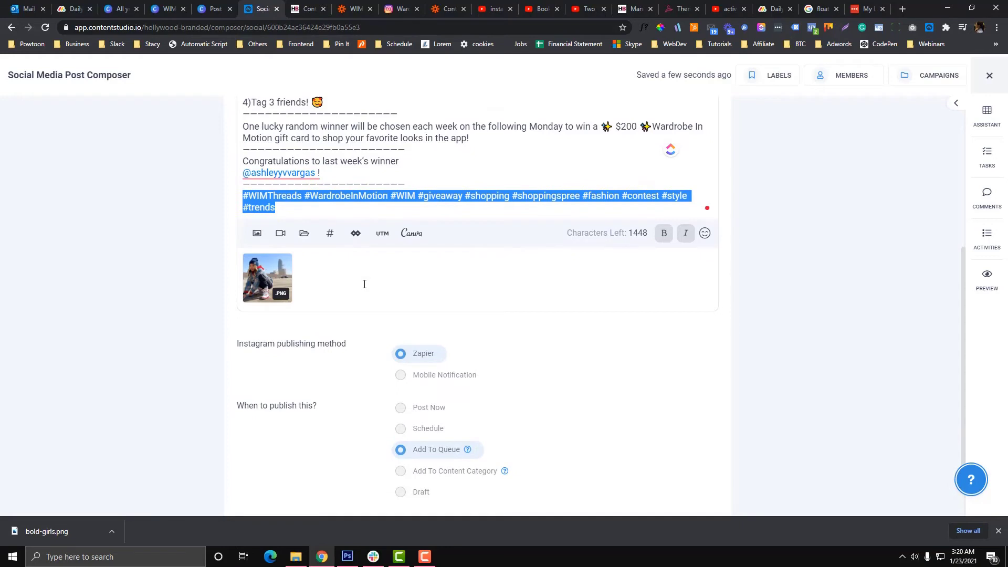
pyautogui.scroll(2, 364, 284)
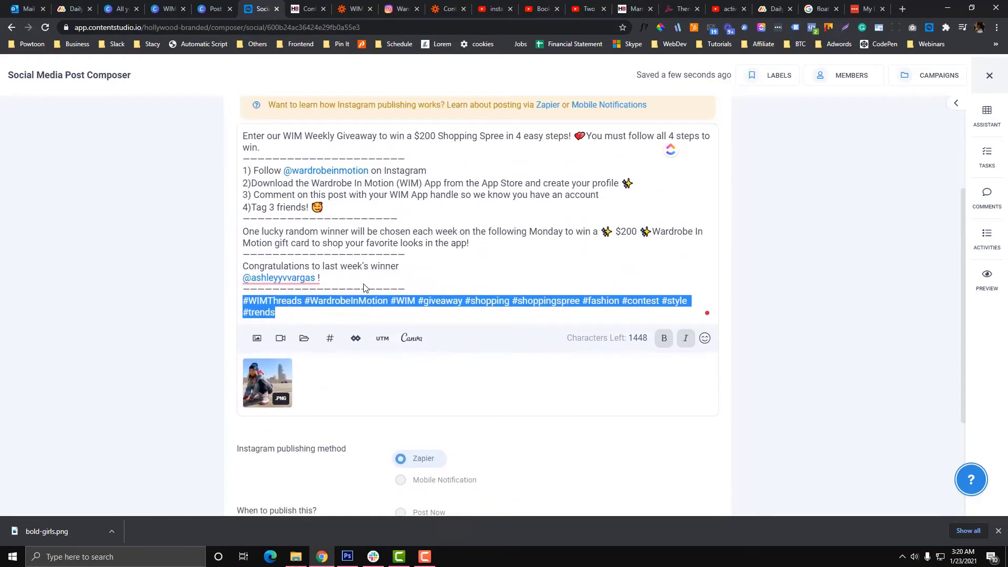
pyautogui.scroll(1, 364, 284)
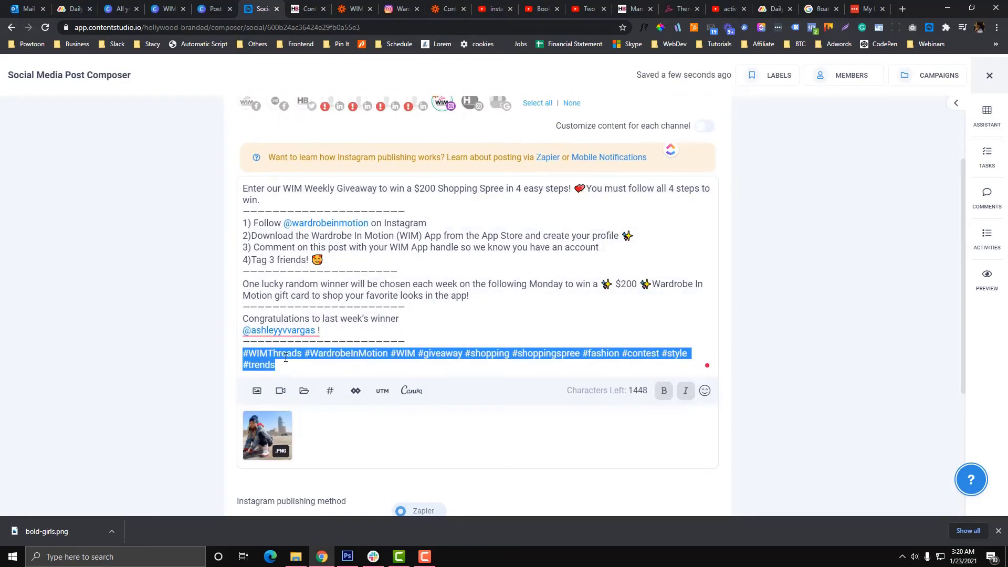
pyautogui.click(287, 356)
pyautogui.moveTo(296, 366); pyautogui.dragTo(250, 355)
pyautogui.press('BackSpace')
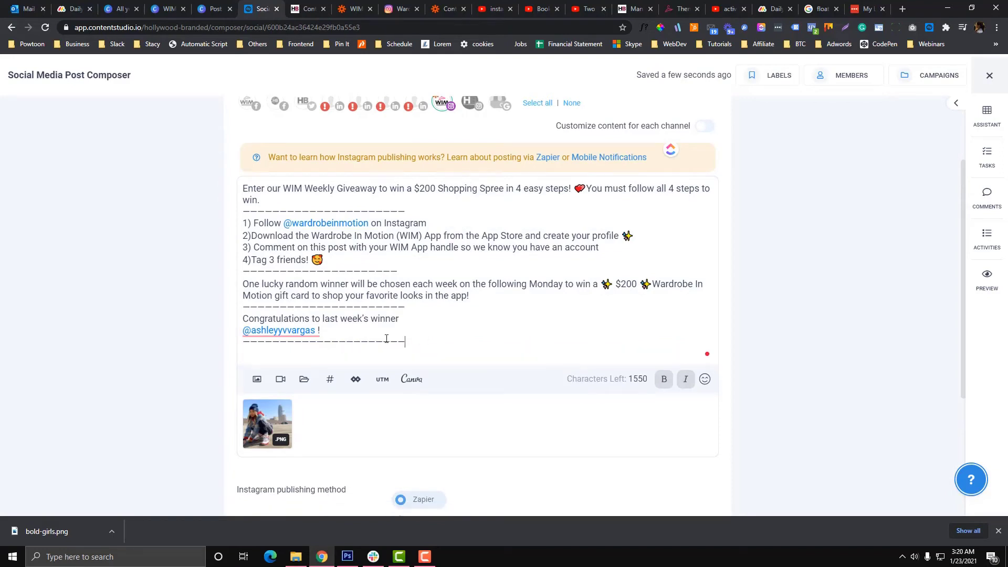
pyautogui.moveTo(386, 338); pyautogui.dragTo(234, 320)
pyautogui.press('BackSpace')
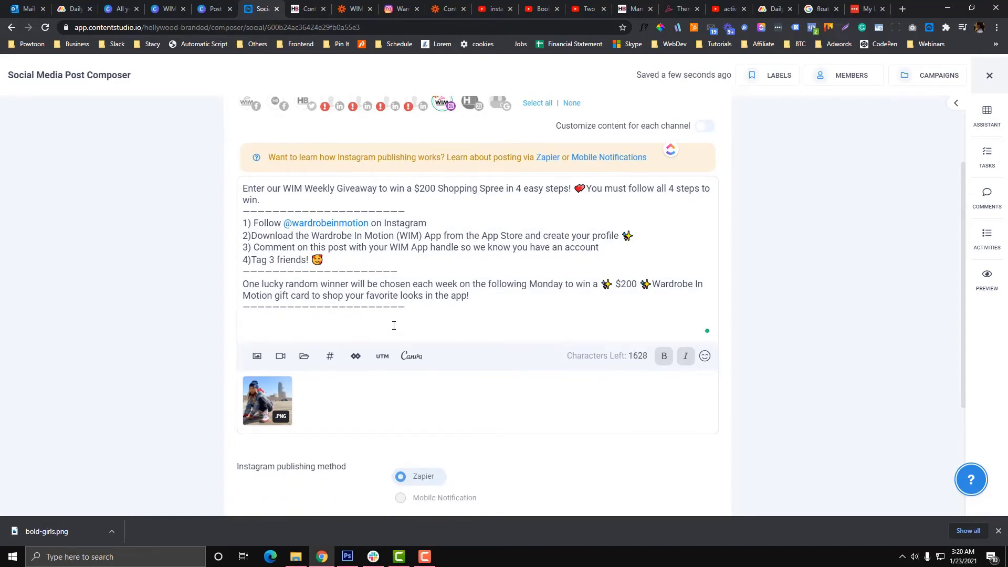
# Step: Choose Schedule as the time to publish the Instagram post
pyautogui.scroll(-3, 394, 326)
pyautogui.scroll(3, 393, 266)
pyautogui.scroll(-4, 466, 263)
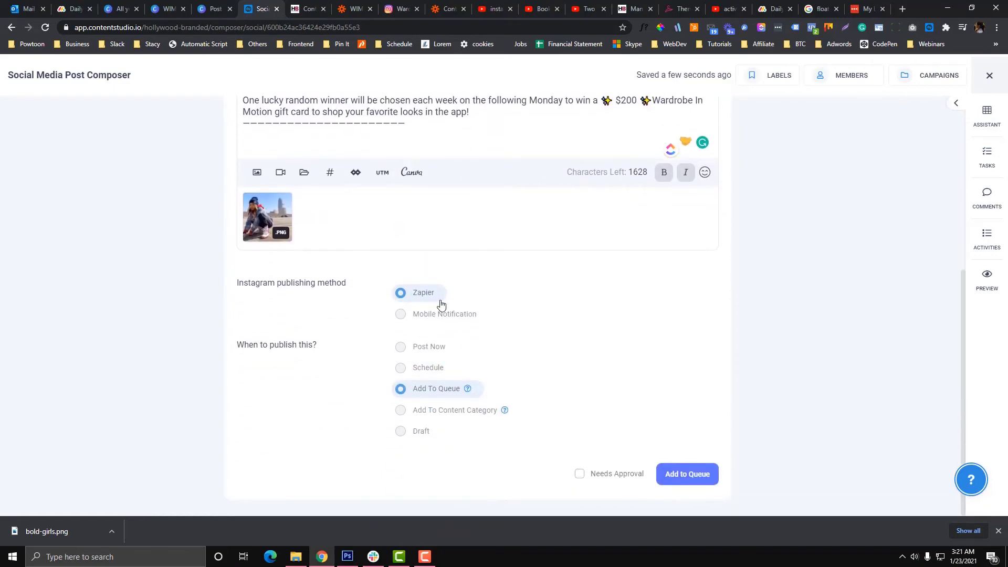
pyautogui.click(400, 369)
pyautogui.scroll(-2, 492, 391)
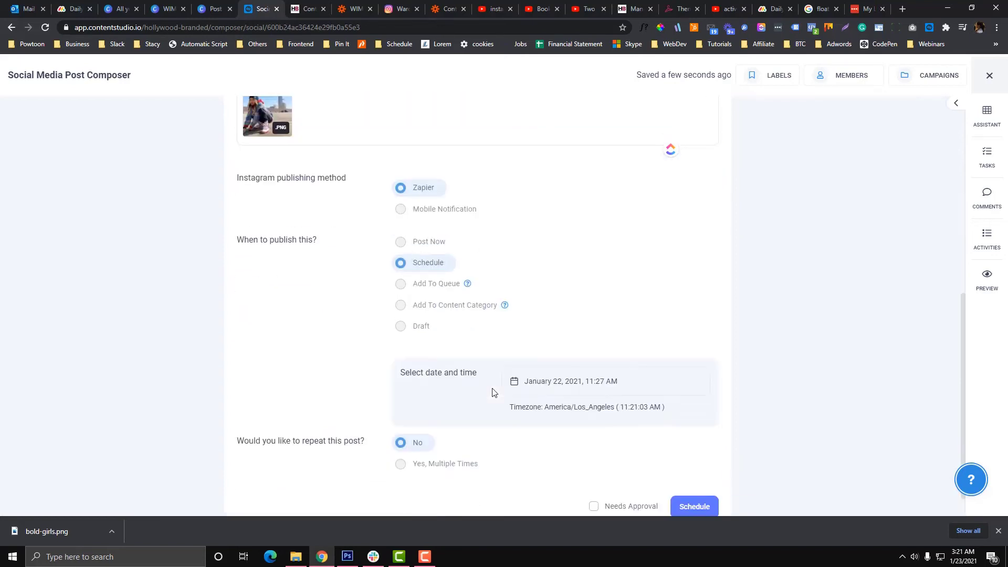
pyautogui.click(532, 382)
pyautogui.scroll(-1, 533, 399)
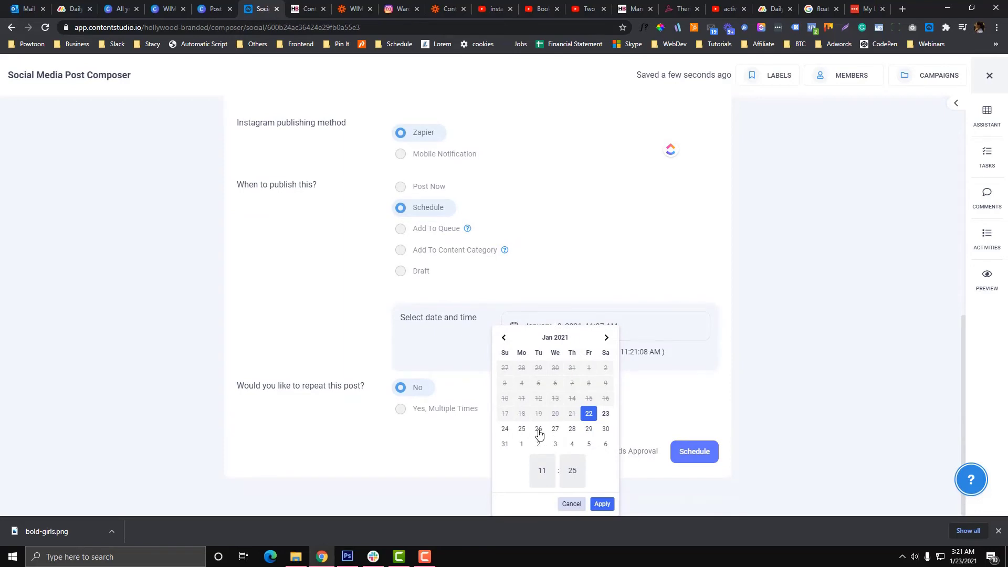
pyautogui.click(504, 444)
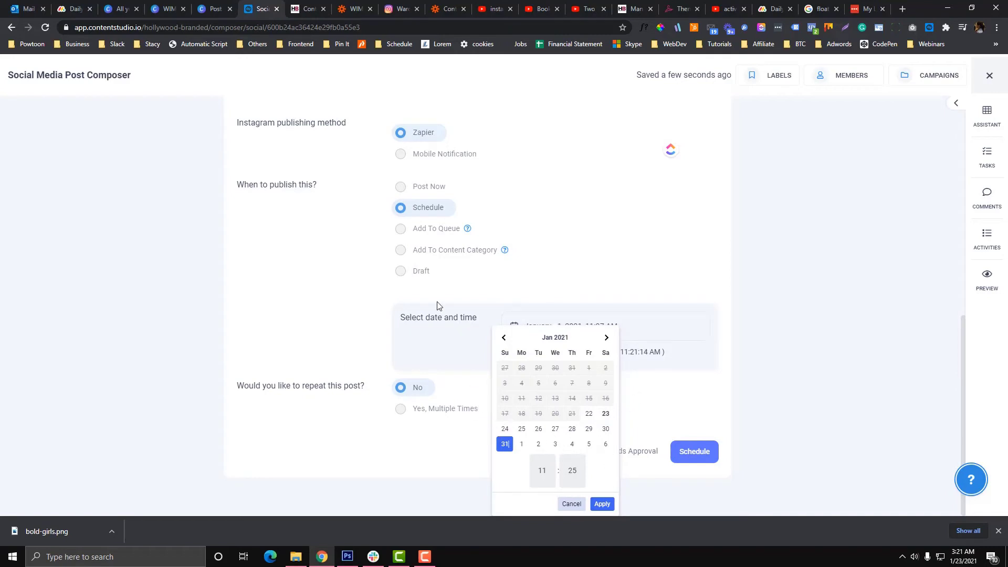
pyautogui.scroll(2, 349, 263)
pyautogui.scroll(-2, 349, 264)
pyautogui.click(348, 260)
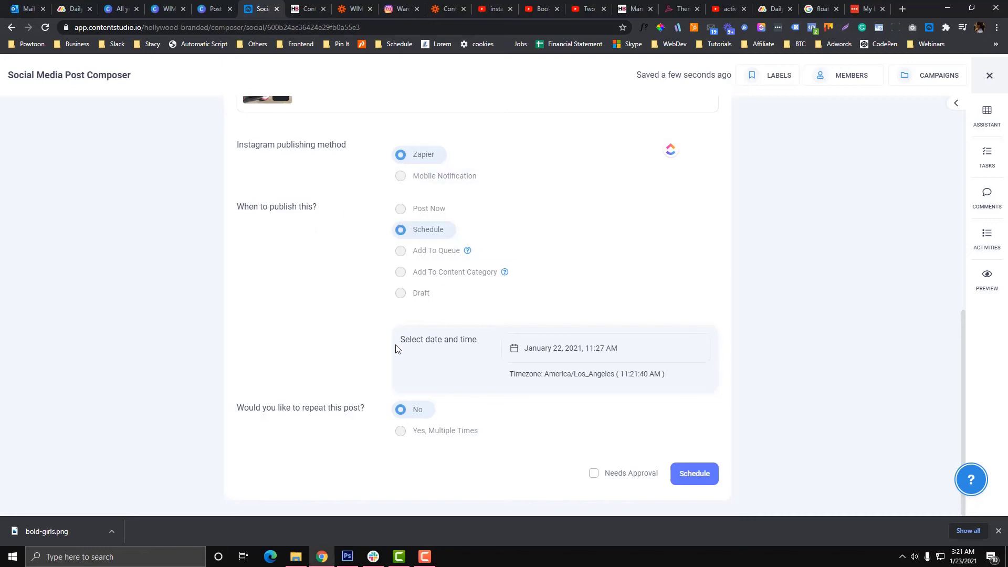
# Step: Schedule the giveaway post for January 22, 2021, 11:27 AM
pyautogui.click(695, 475)
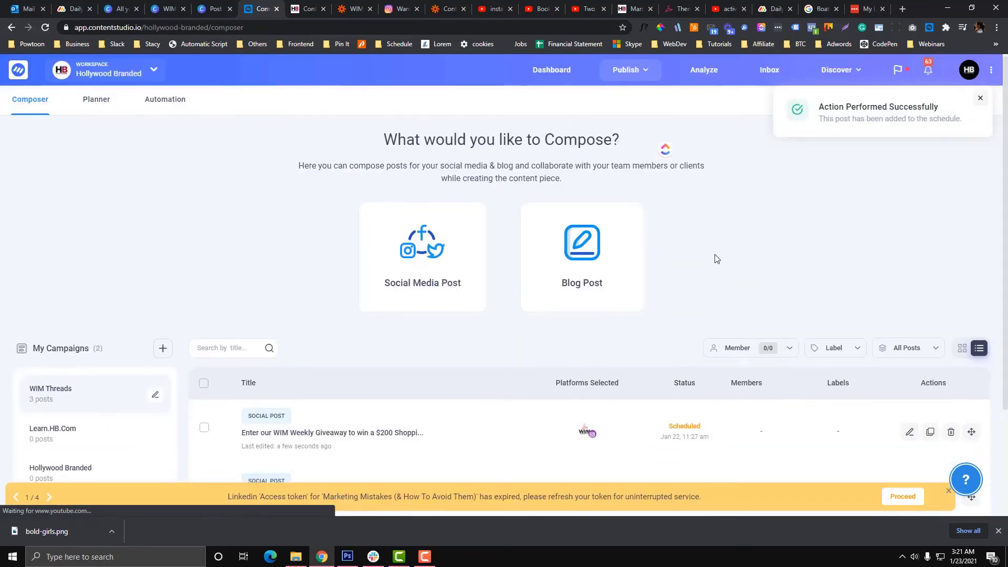
pyautogui.scroll(-2, 716, 259)
# Step: Switch to the WIM Zap in Zapier and rerun the test of the "A Post Is Ready to Publish" trigger
pyautogui.click(349, 9)
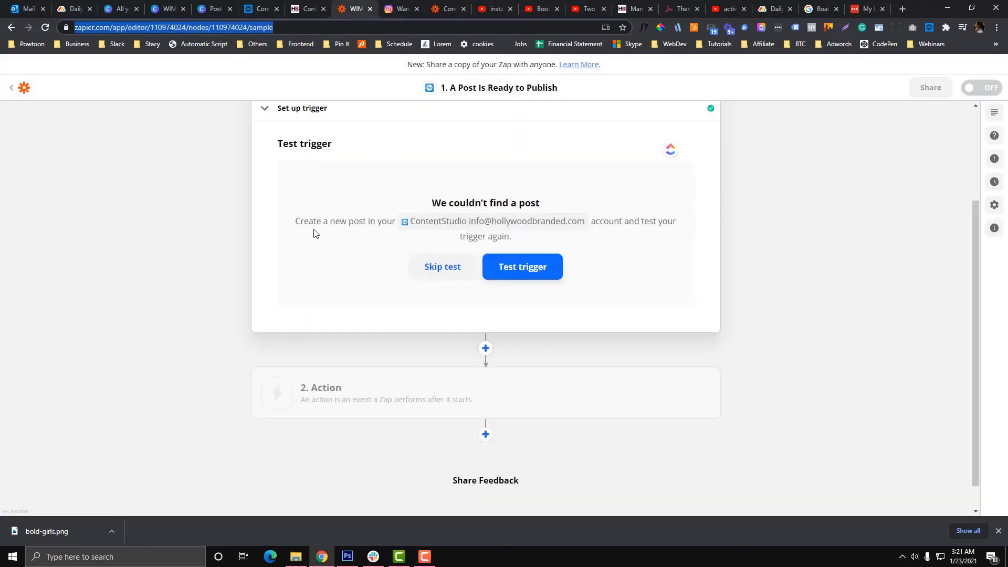
pyautogui.scroll(1, 313, 232)
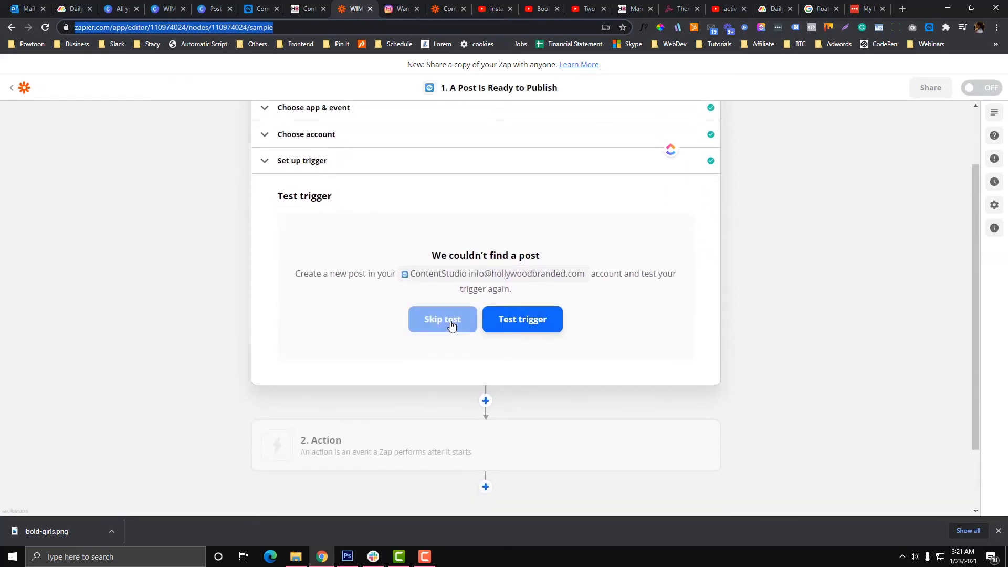
pyautogui.click(505, 325)
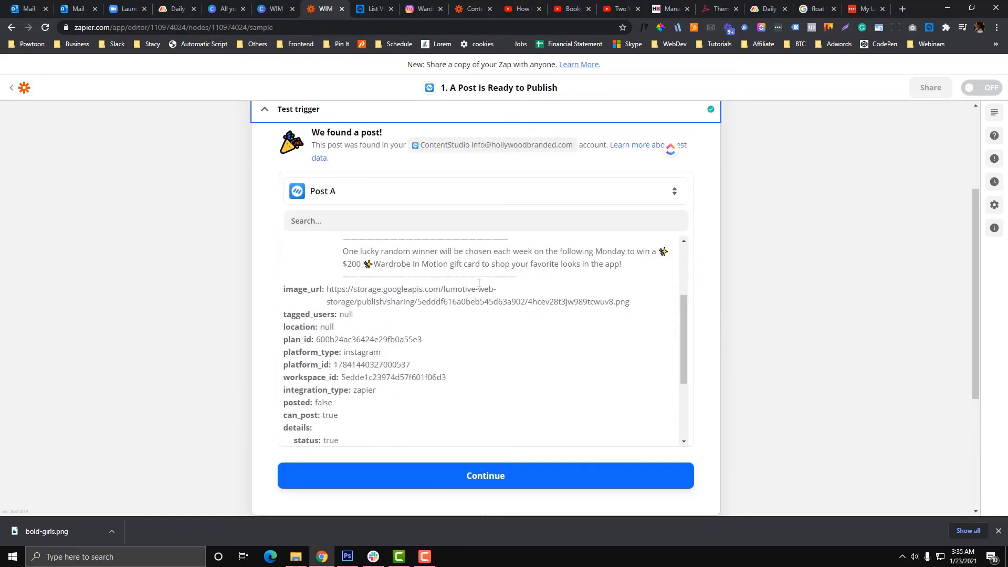
# Step: Review the rest of the found post's sample data and continue from the trigger test to the action step
pyautogui.scroll(-2, 479, 283)
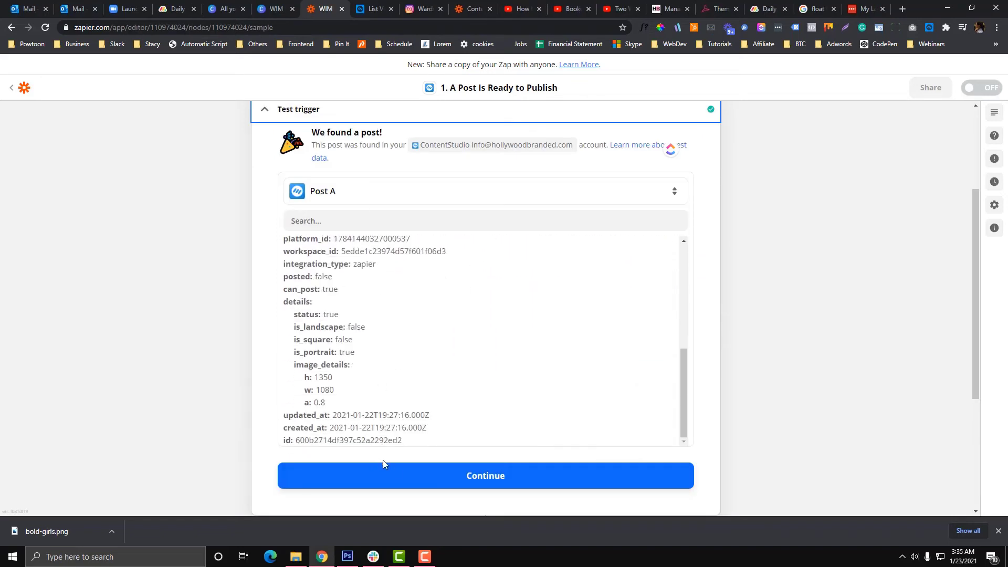
pyautogui.click(397, 478)
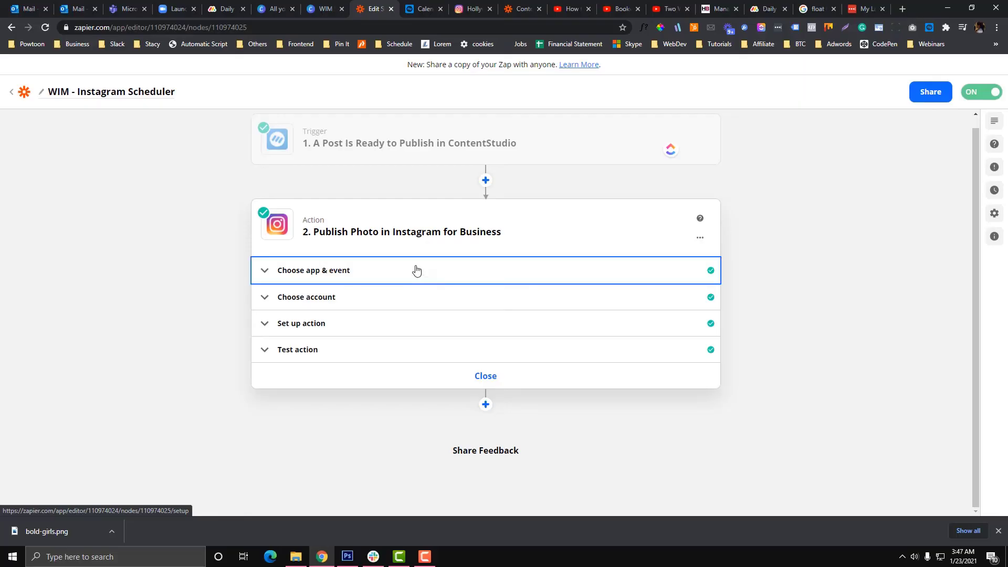
# Step: Review the app, action event and connected account of the Publish Photo in Instagram for Business action
pyautogui.click(472, 272)
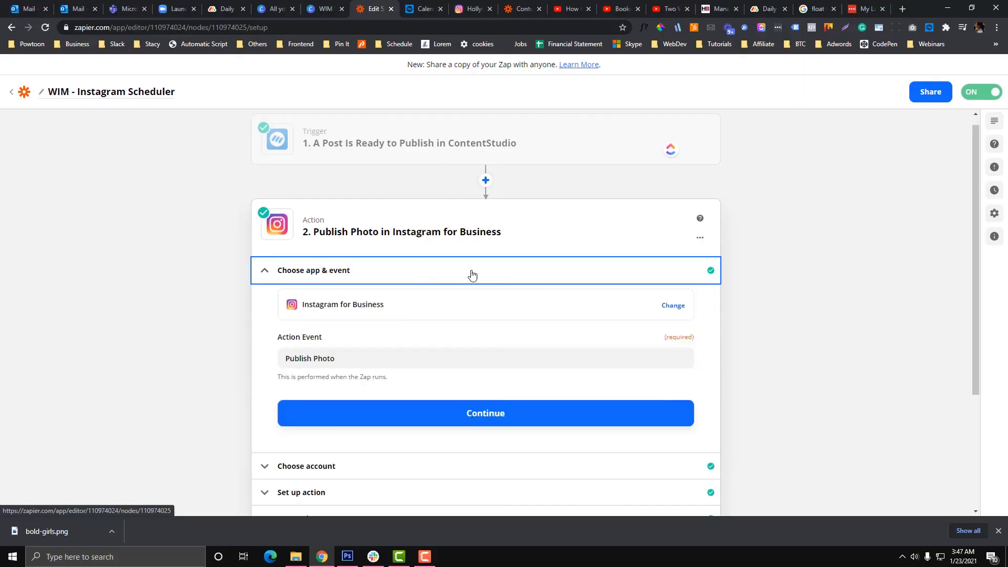
pyautogui.scroll(-1, 464, 272)
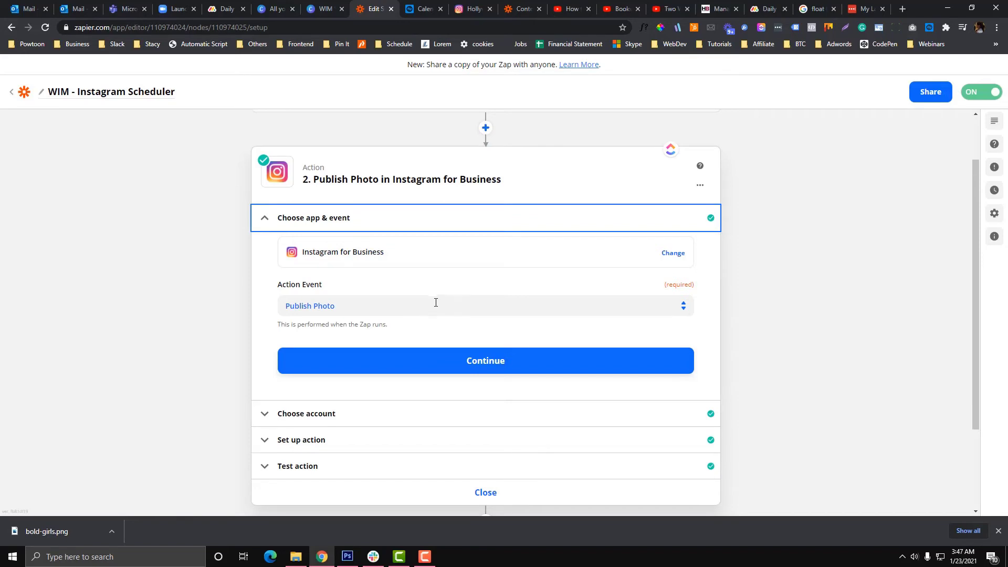
pyautogui.scroll(-1, 435, 302)
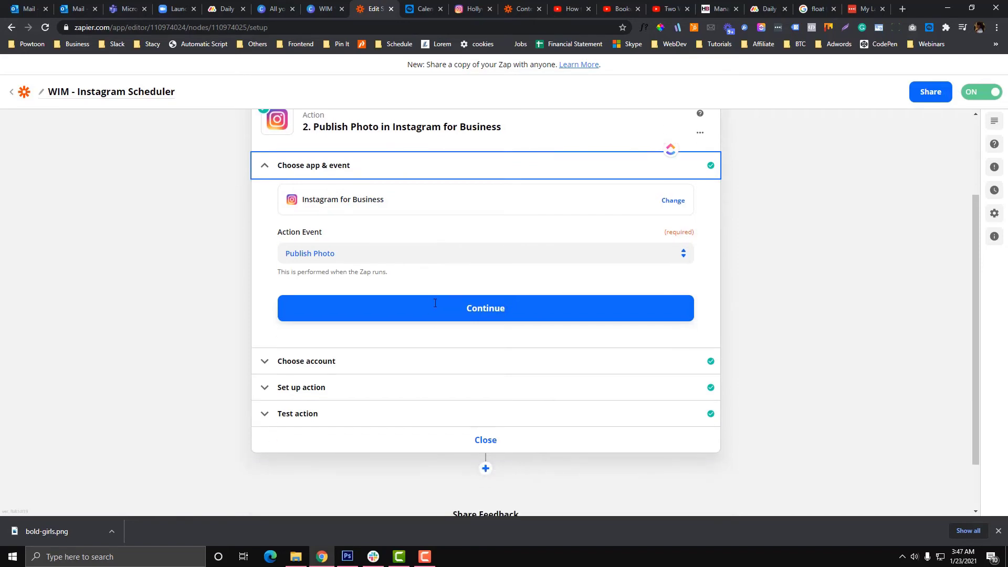
pyautogui.click(433, 363)
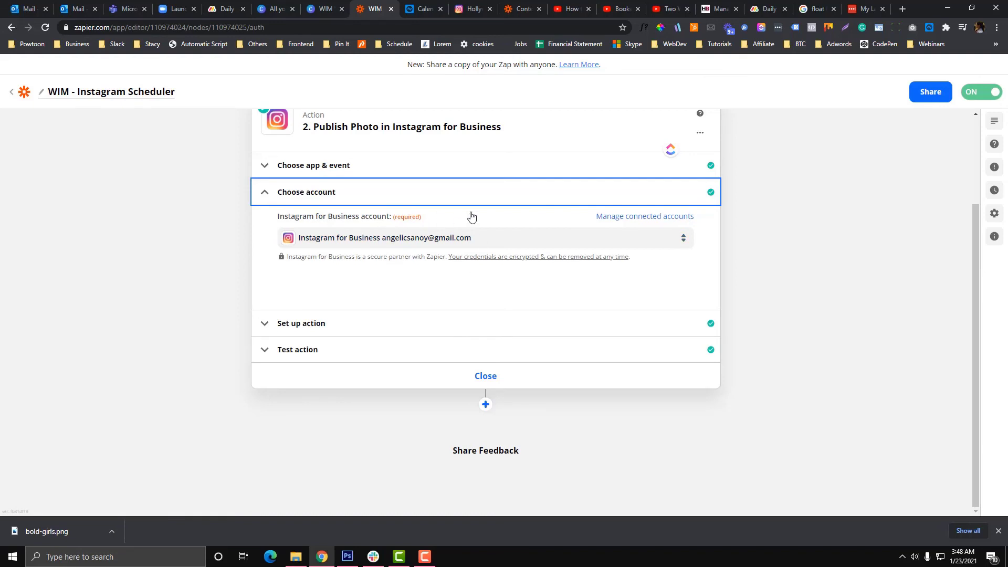
# Step: Examine the Publish Photo action's setup, including its Instagram account and the photo, caption, tagged users and location mappings
pyautogui.click(427, 322)
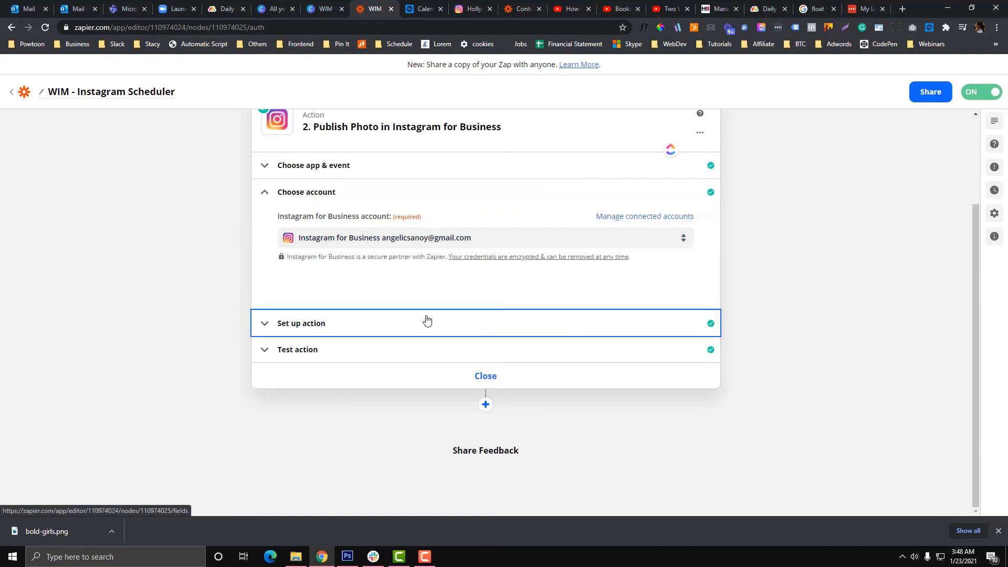
pyautogui.scroll(-1, 465, 244)
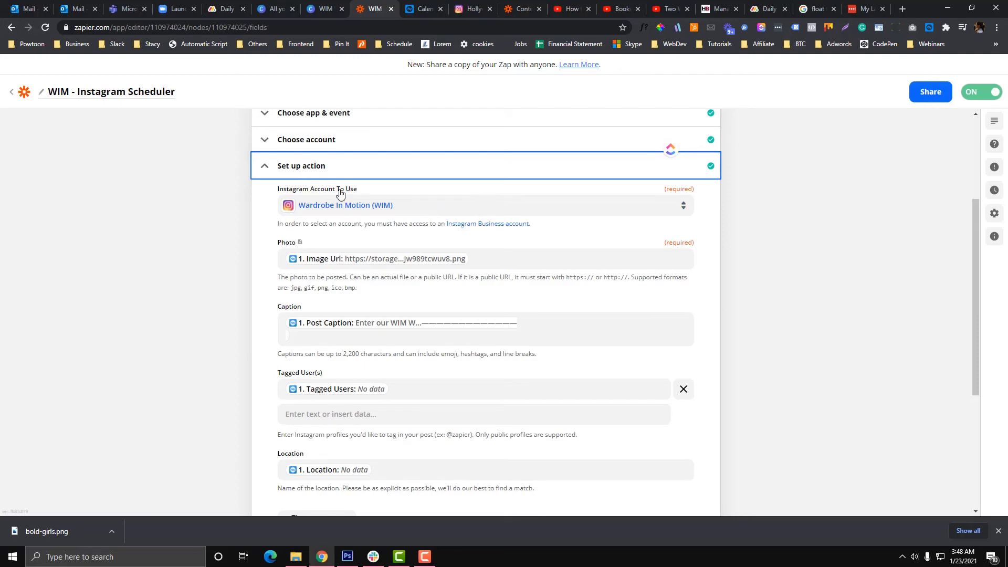
pyautogui.scroll(-1, 325, 226)
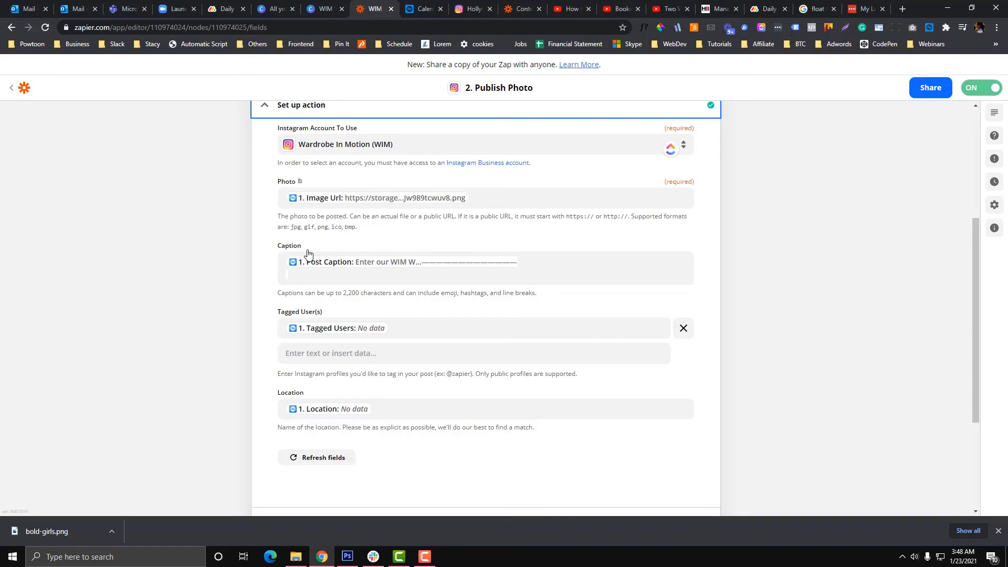
pyautogui.scroll(-1, 309, 246)
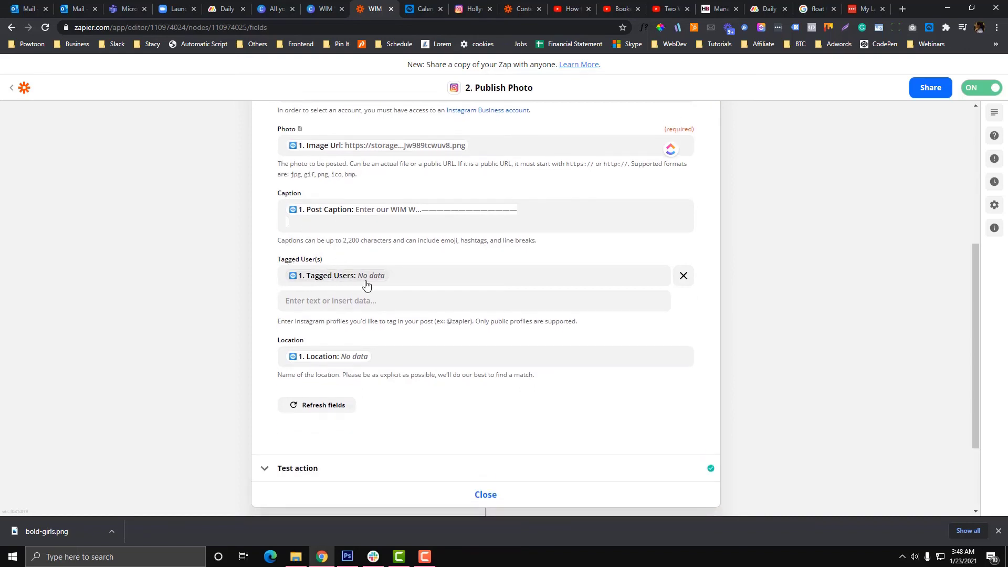
pyautogui.scroll(-1, 366, 284)
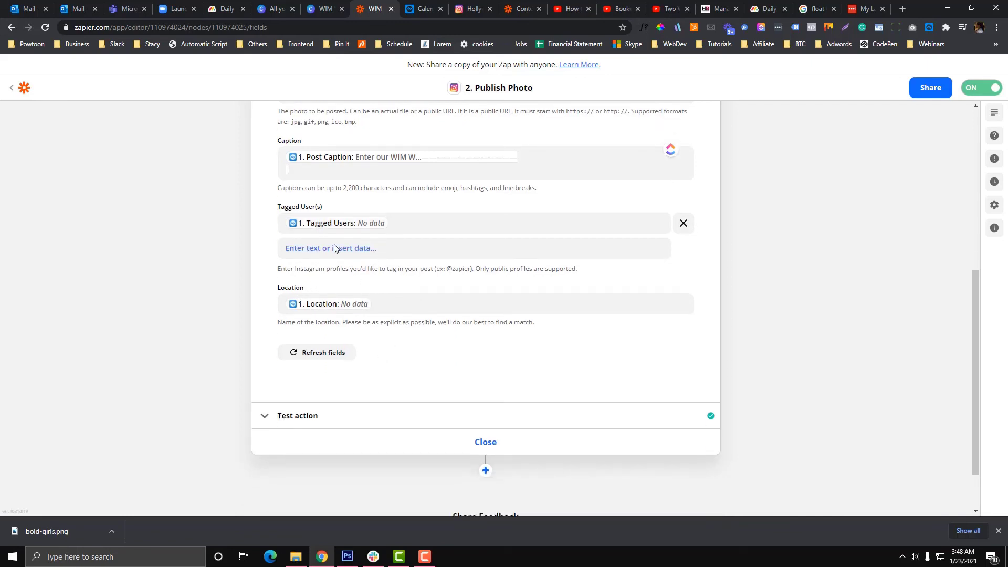
pyautogui.scroll(1, 335, 245)
pyautogui.scroll(-1, 335, 245)
pyautogui.scroll(-1, 347, 304)
# Step: Check the test result of the Publish Photo action
pyautogui.click(353, 348)
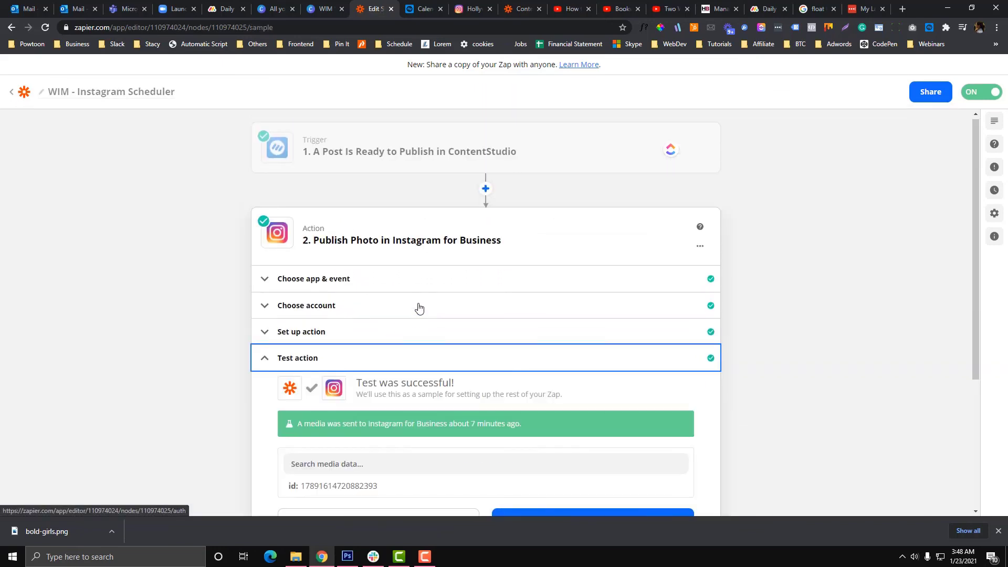
pyautogui.scroll(-3, 418, 307)
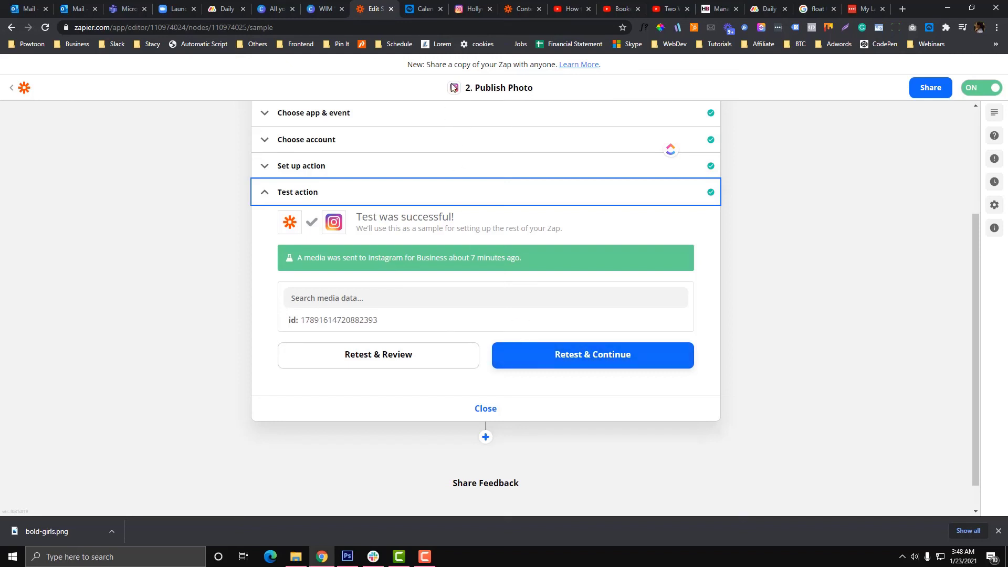
pyautogui.scroll(-1, 407, 224)
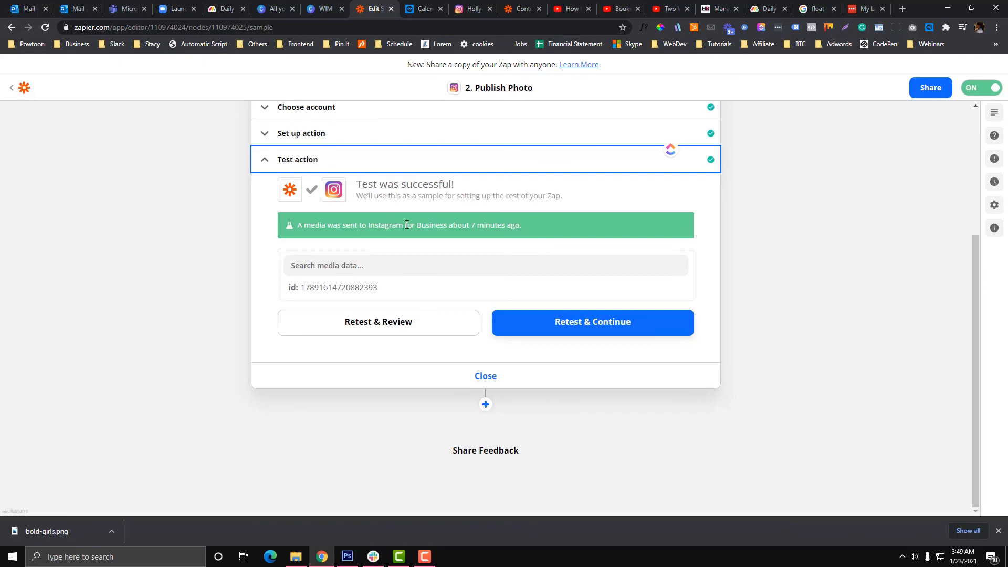
# Step: Switch to Instagram, search for wardrobeinmotion and open the Wardrobe In Motion (WIM) profile
pyautogui.moveTo(479, 6); pyautogui.dragTo(436, 4)
pyautogui.click(388, 5)
pyautogui.click(433, 15)
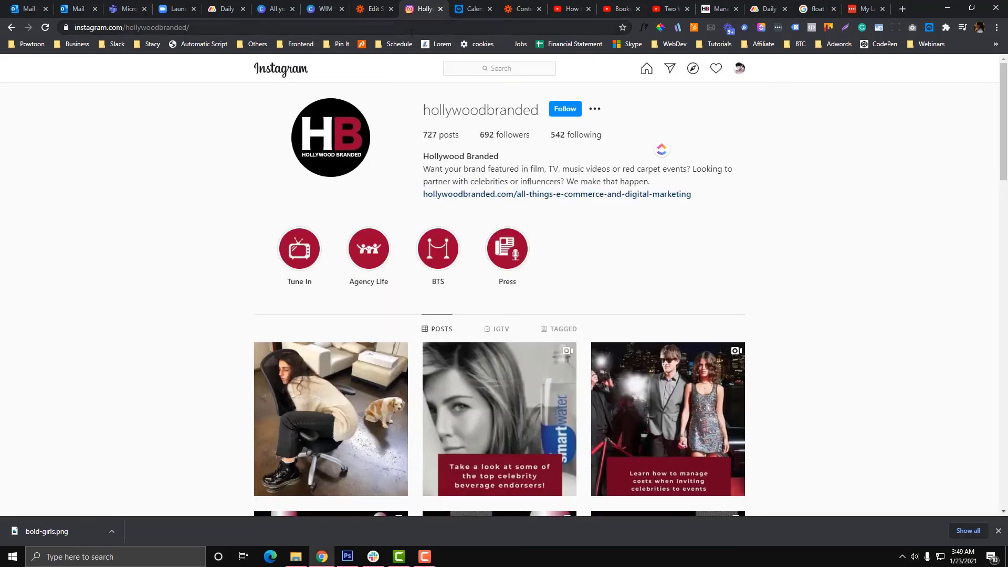
pyautogui.click(411, 29)
pyautogui.click(475, 69)
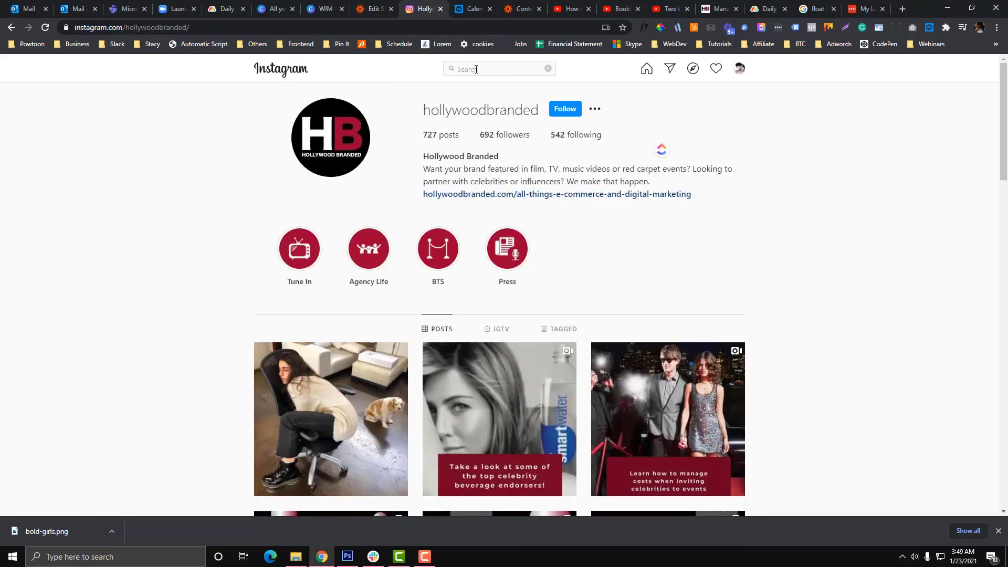
pyautogui.write('ar')
pyautogui.hotkey('ctrl', 'a')
pyautogui.write('wardrob')
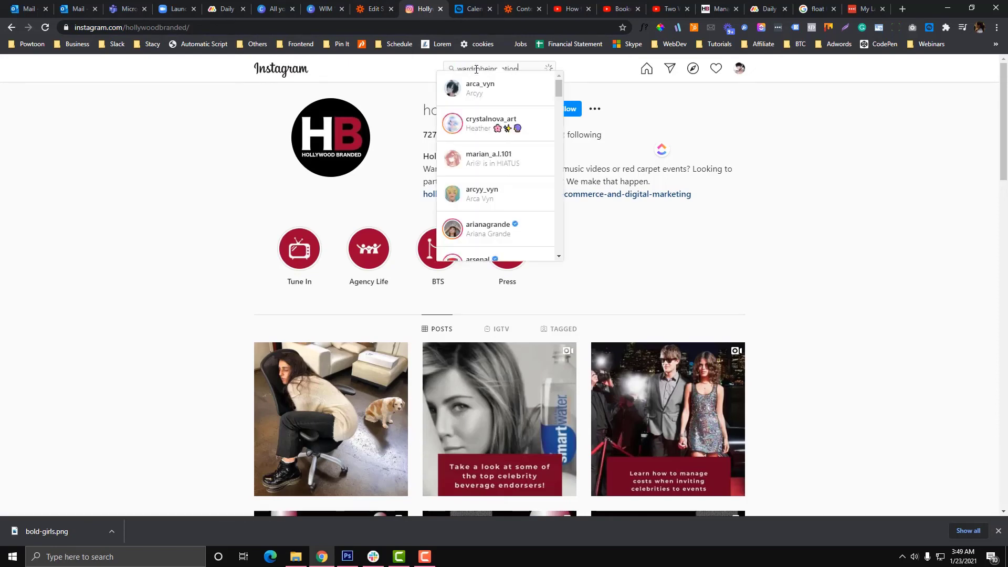
pyautogui.click(494, 87)
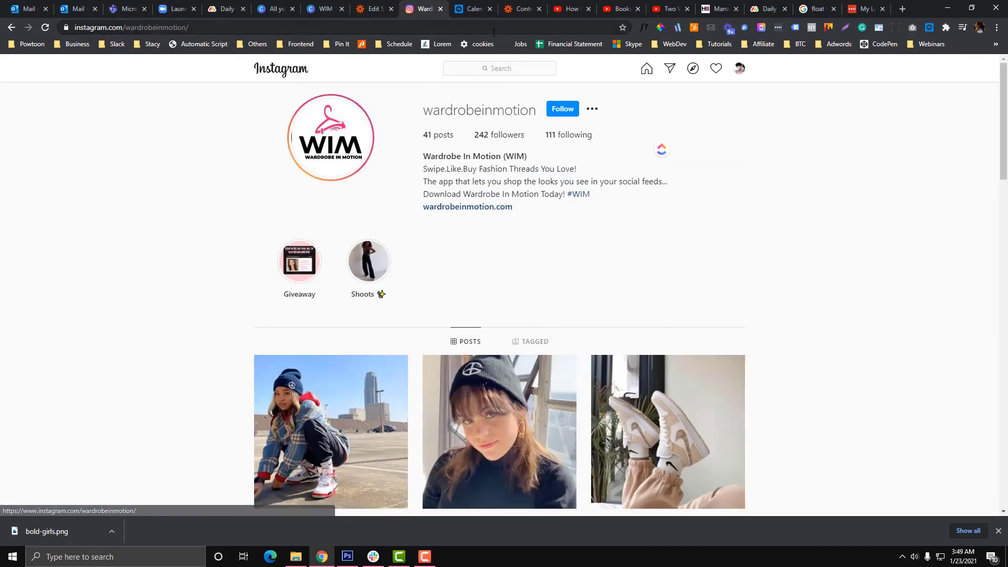
# Step: Open the newest post on the Wardrobe In Motion profile and read through its giveaway caption
pyautogui.scroll(-3, 402, 231)
pyautogui.click(332, 234)
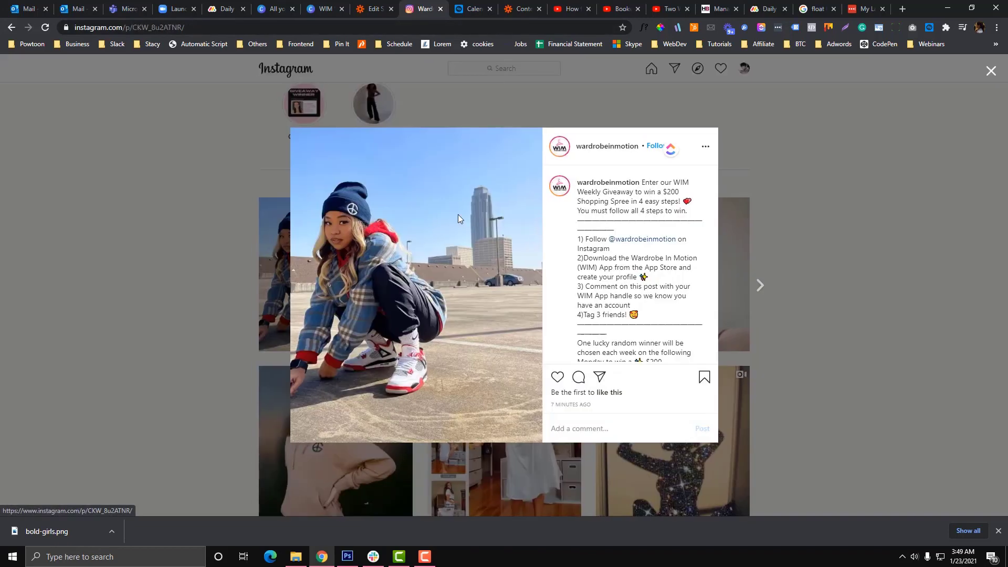
pyautogui.scroll(-2, 551, 223)
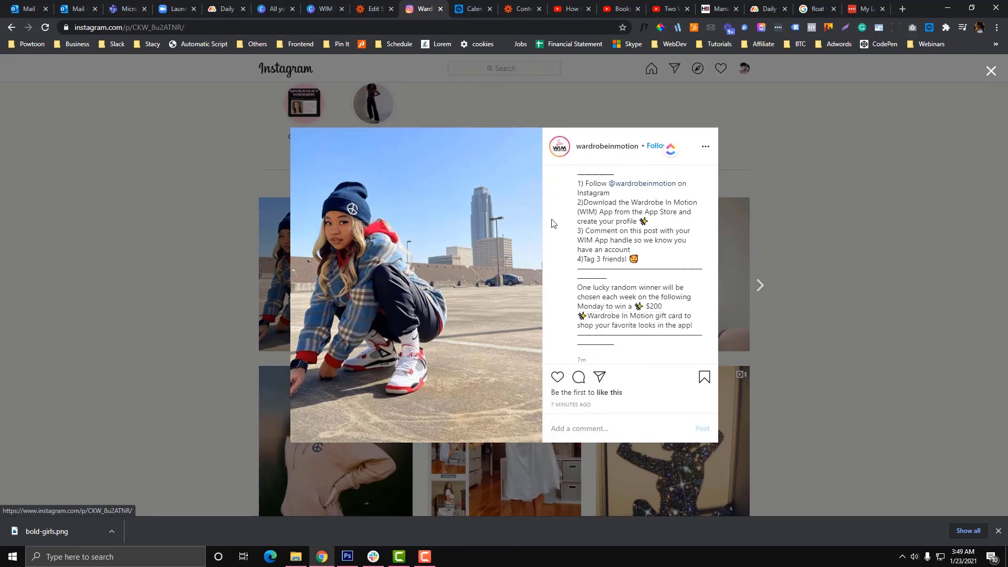
# Step: Return to the WIM - Instagram Scheduler Zap in Zapier and review the ContentStudio trigger's event, account, setup and test sections
pyautogui.click(358, 2)
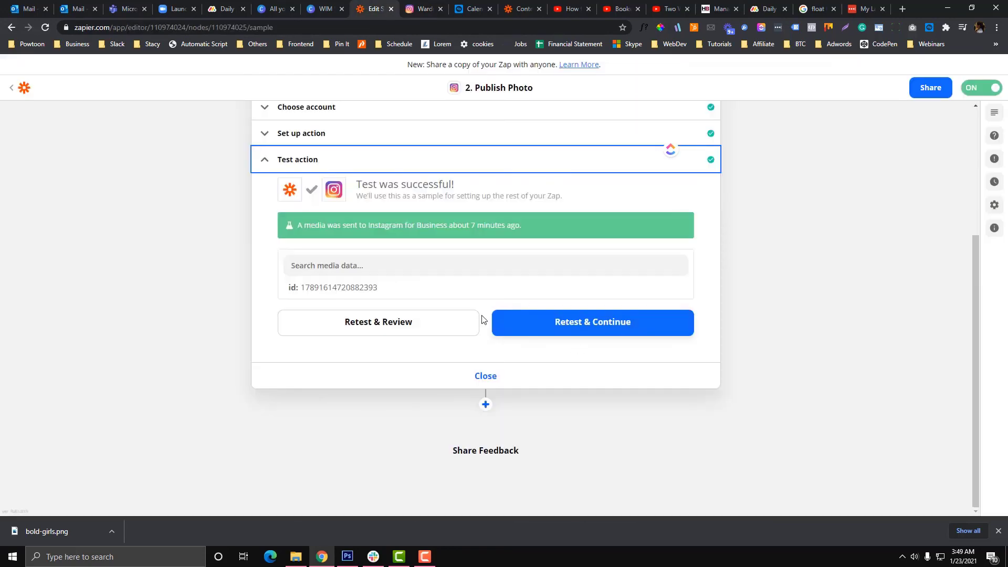
pyautogui.scroll(5, 473, 242)
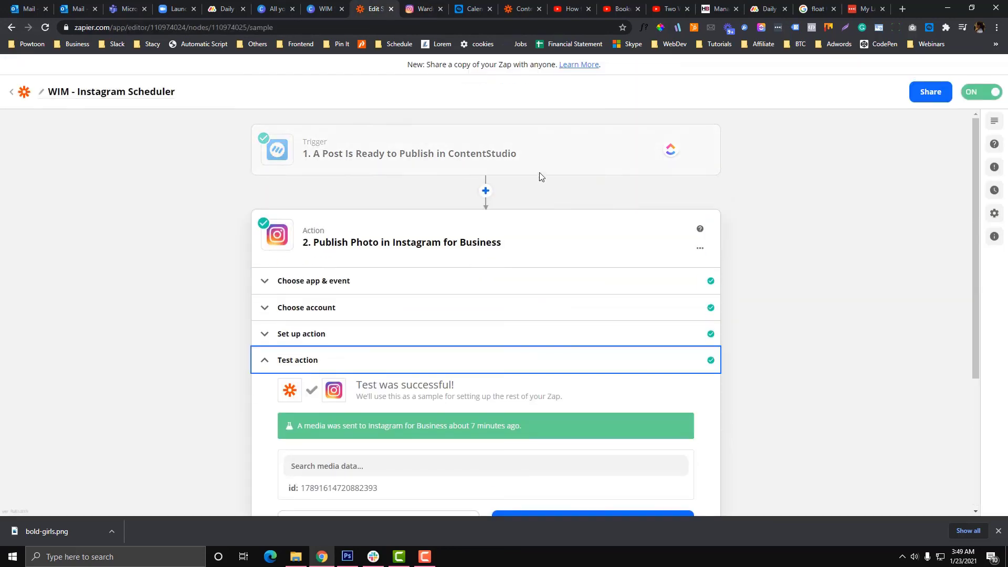
pyautogui.scroll(-5, 600, 252)
pyautogui.scroll(5, 600, 252)
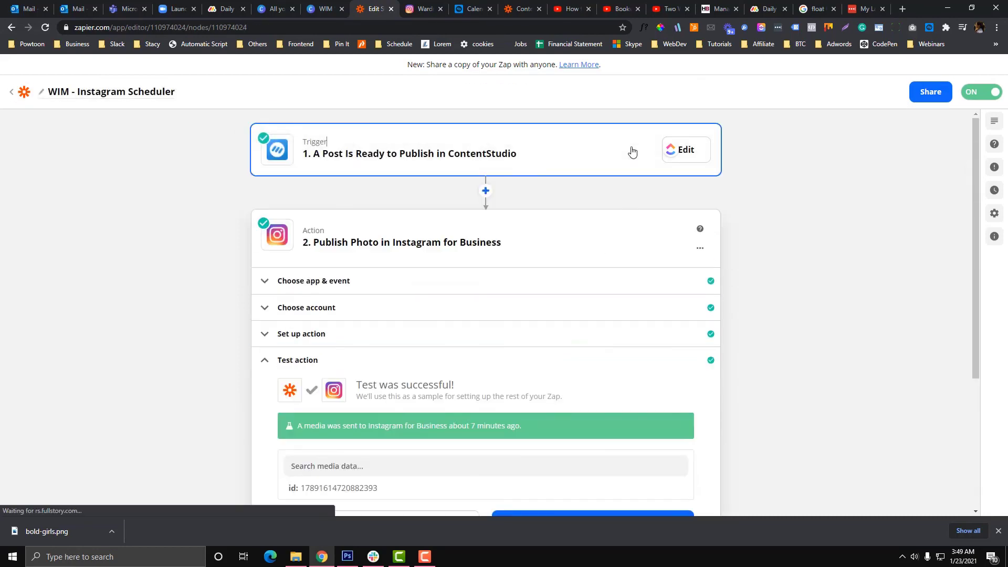
pyautogui.click(632, 151)
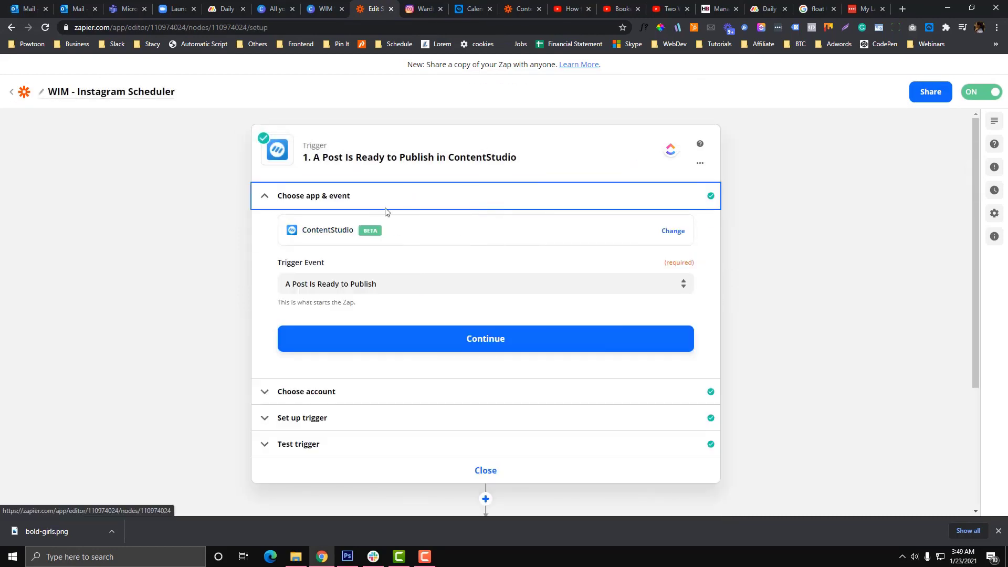
pyautogui.scroll(-2, 389, 213)
pyautogui.click(407, 292)
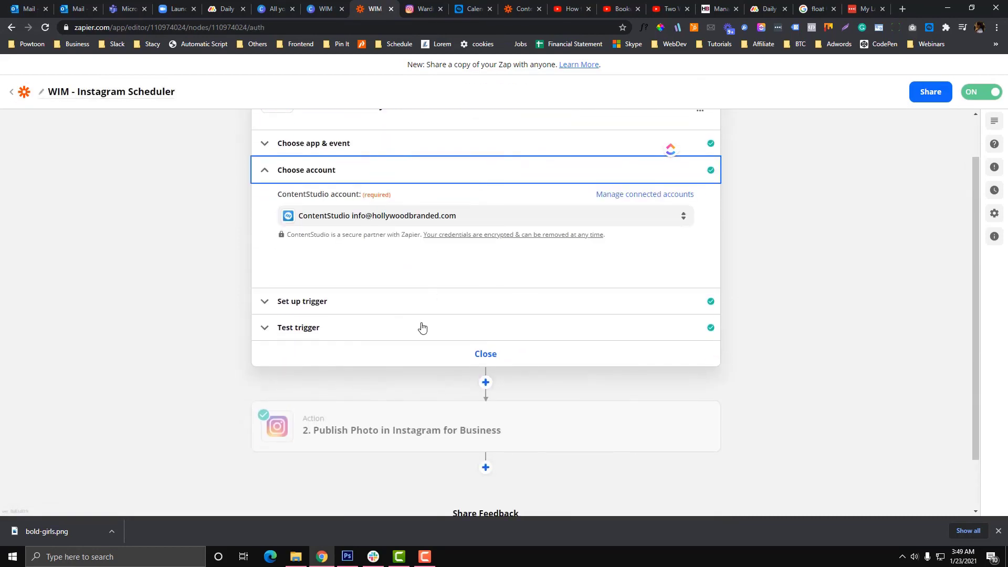
pyautogui.click(416, 294)
pyautogui.scroll(-3, 378, 299)
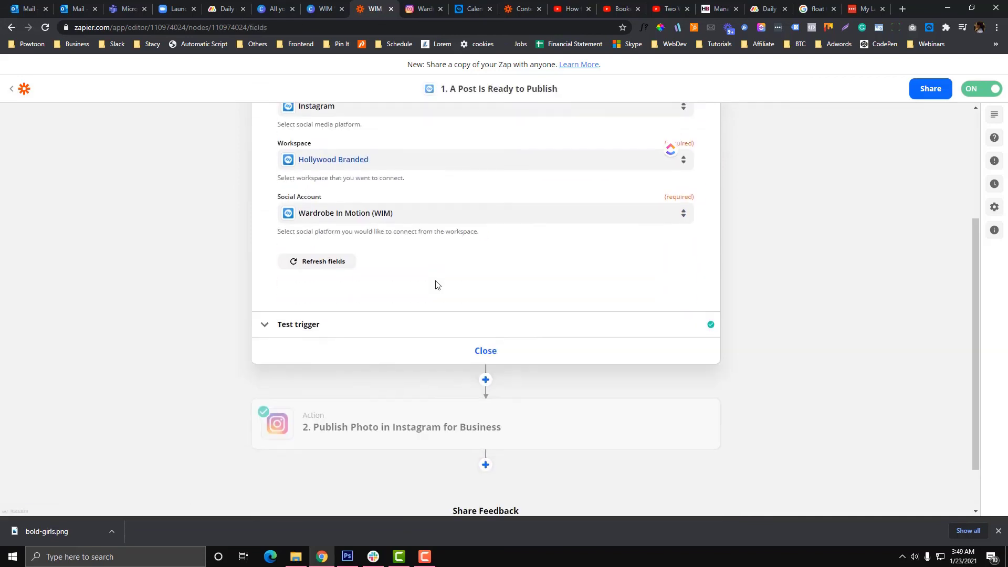
pyautogui.click(367, 288)
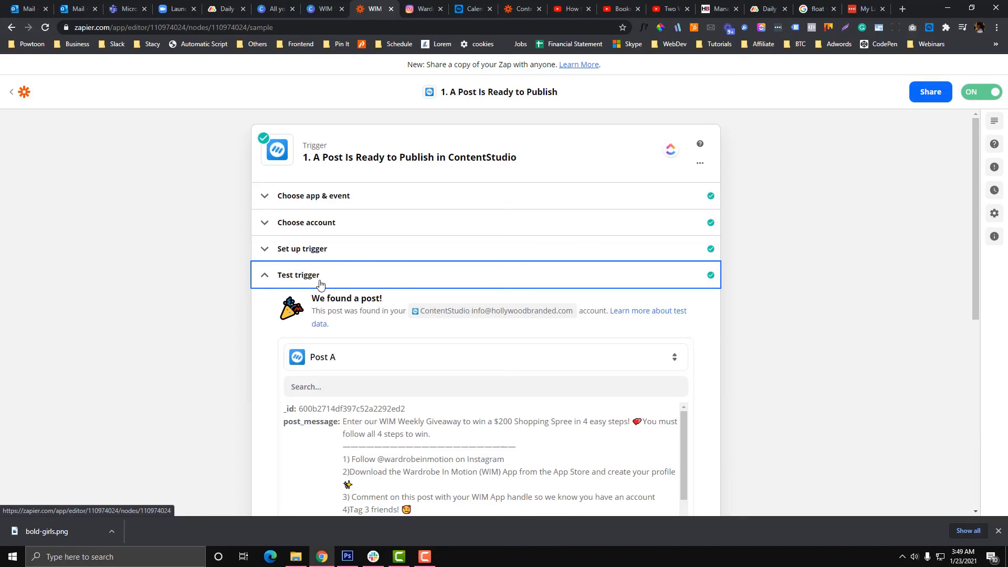
pyautogui.click(429, 274)
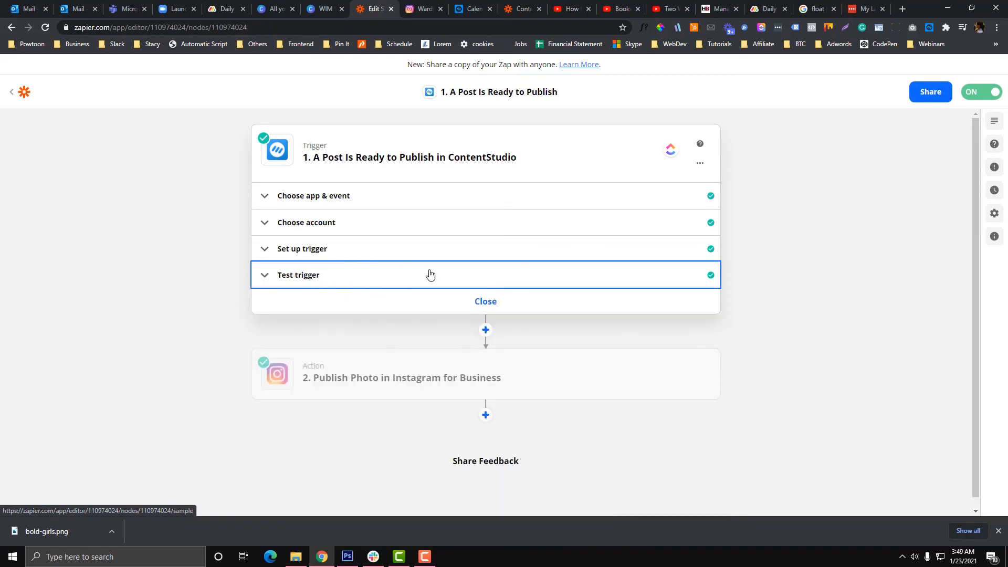
# Step: Recheck the Publish Photo action's app, event and test result, and close the action's details
pyautogui.click(408, 340)
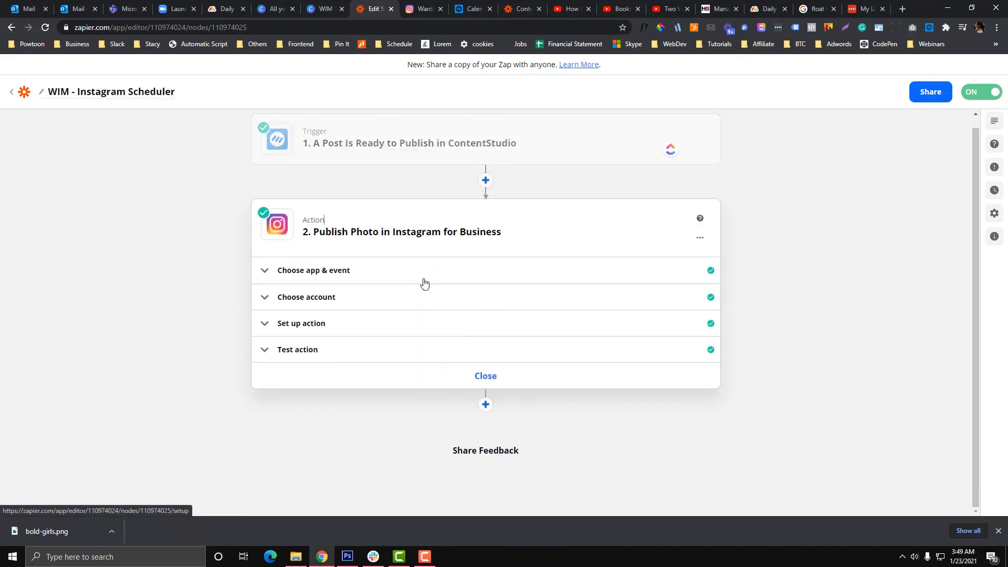
pyautogui.click(451, 270)
pyautogui.scroll(-2, 513, 266)
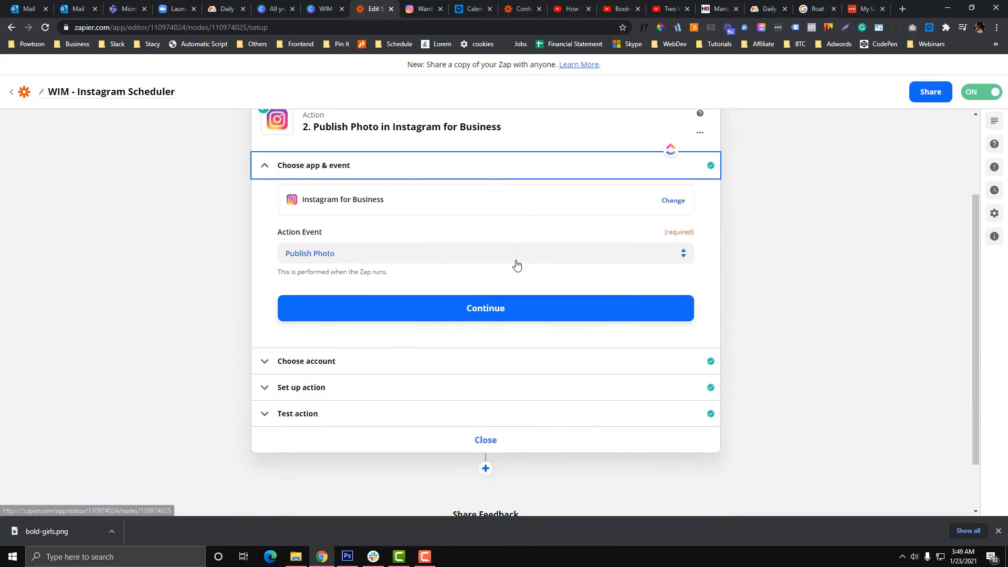
pyautogui.scroll(-2, 447, 308)
pyautogui.click(381, 356)
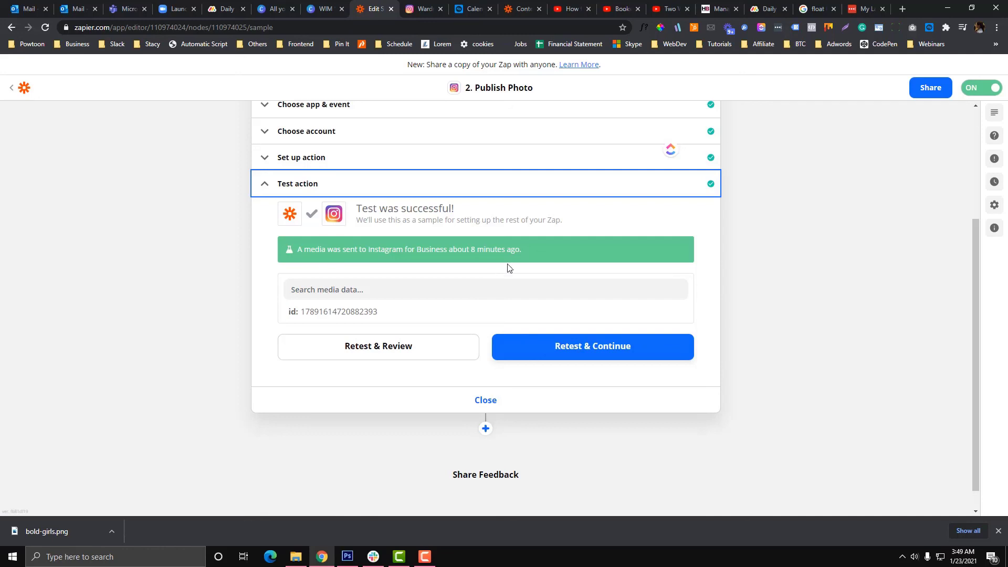
pyautogui.click(486, 400)
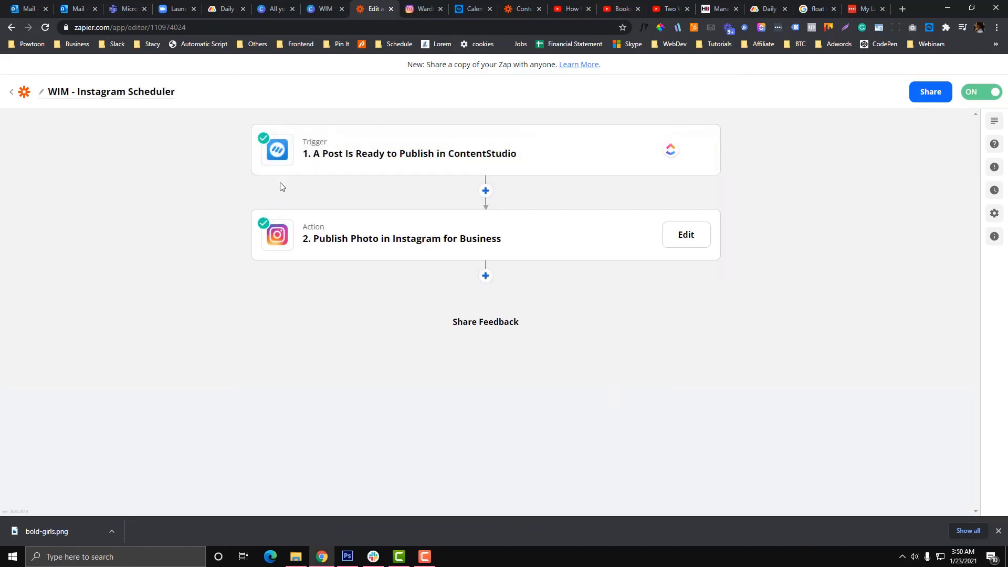